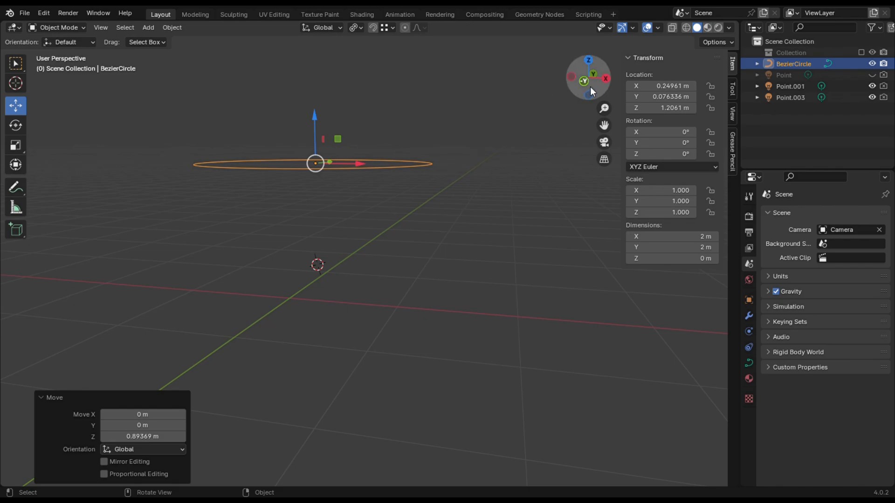
Give the existing Bezier circle a round bevel with a depth of 0.04 m
drag(590, 86, 593, 88)
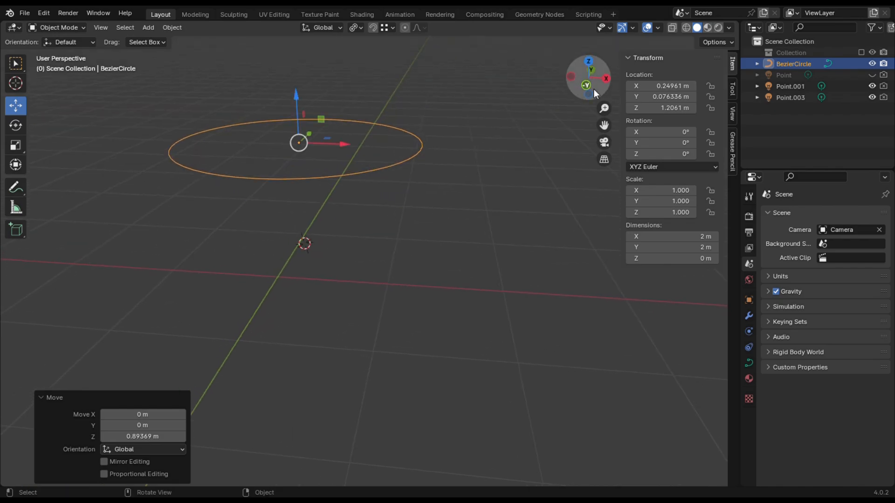
click(749, 363)
scroll(849, 410, down, 12)
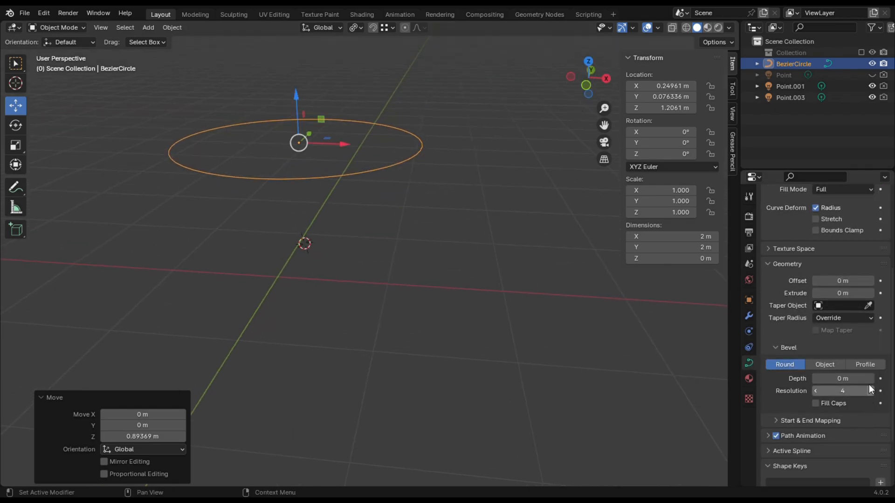
ctrl+scroll(870, 380, up, 4)
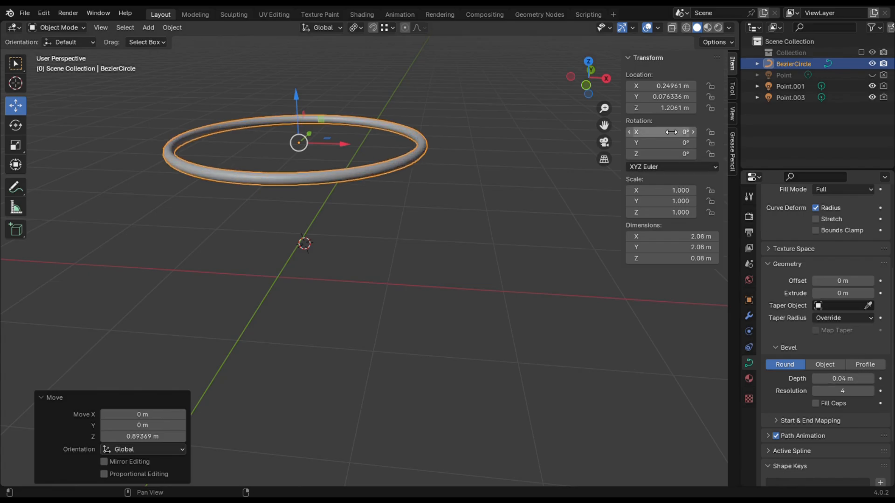
Hide the point lights Point.001 and Point.003 in the viewport
drag(592, 91, 593, 78)
scroll(229, 79, down, 2)
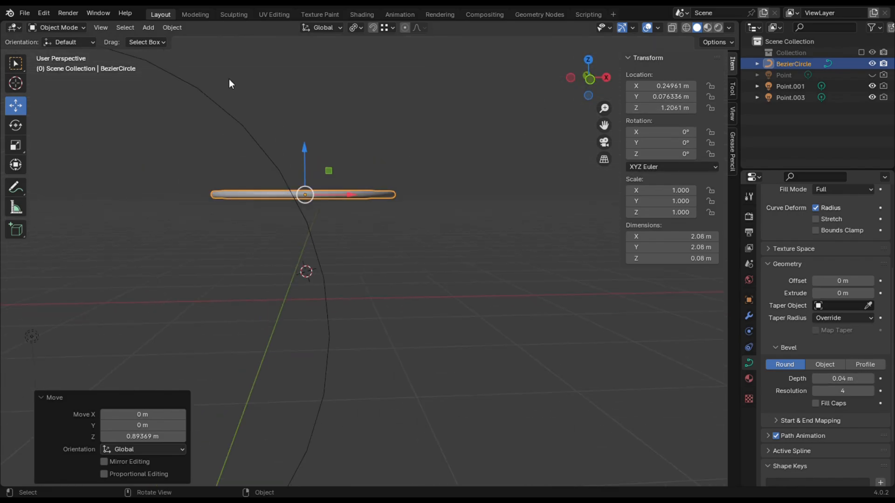
click(873, 86)
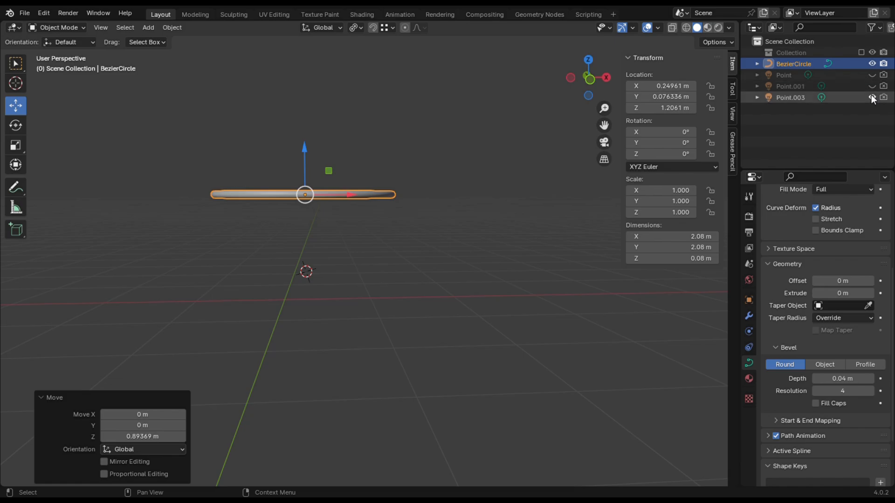
click(872, 97)
drag(604, 75, 475, 70)
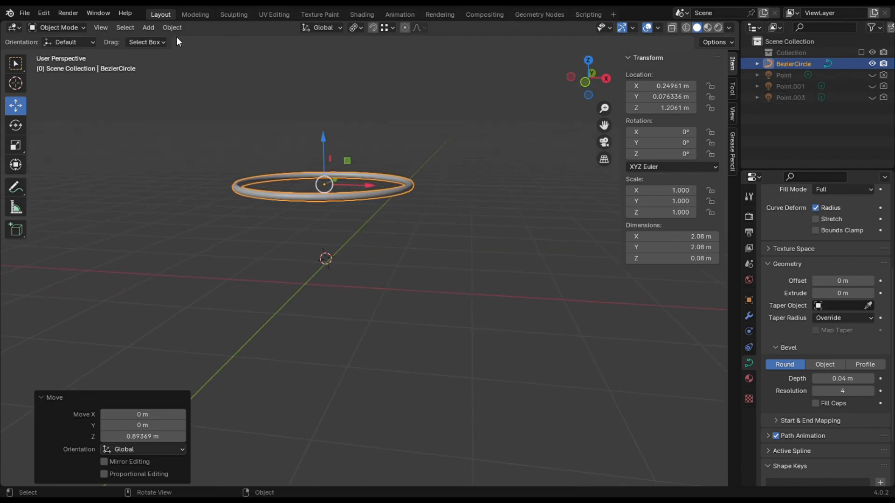
Add a second Bezier circle and lower it about 0.59 m along Z beneath the beveled ring
click(148, 27)
mouse_move(173, 51)
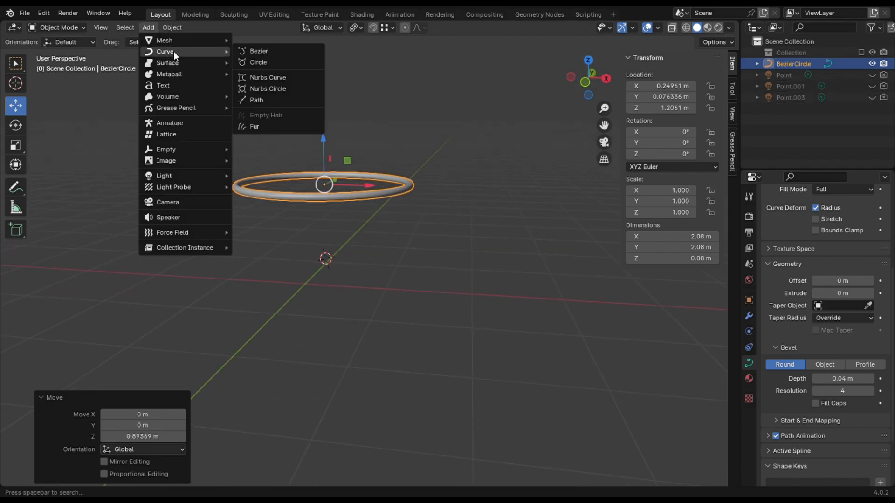
click(272, 64)
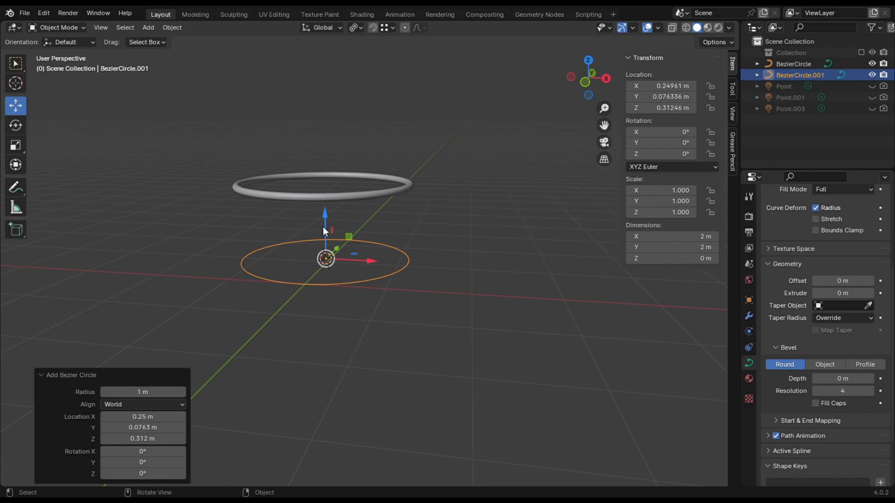
drag(326, 223, 327, 280)
Scale the lower Bezier circle uniformly to about 0.82 and deselect it
key(s)
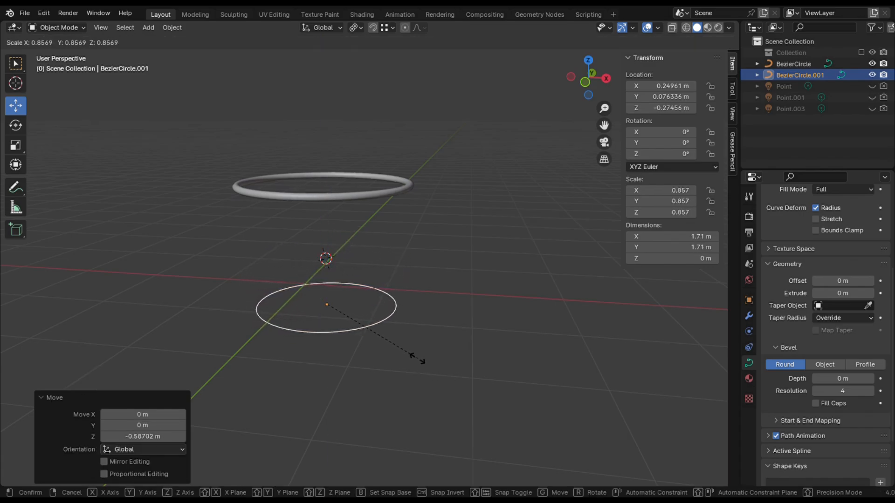
click(414, 357)
click(477, 260)
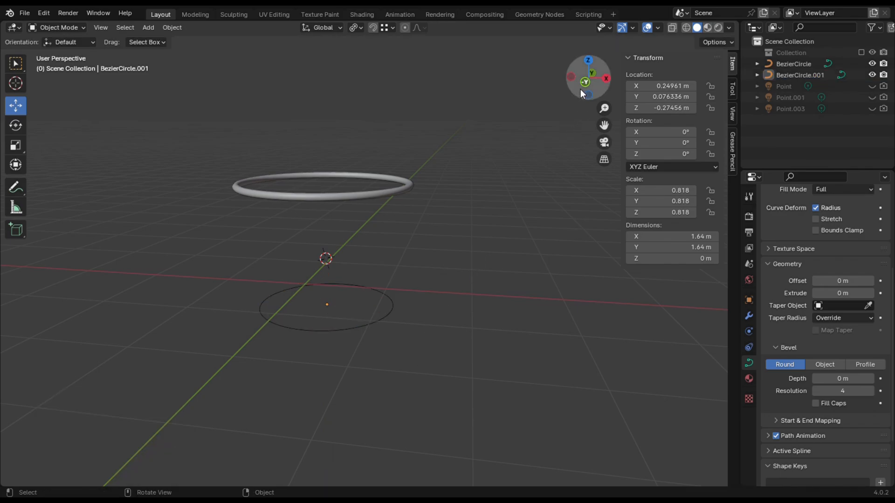
mouse_move(580, 88)
mouse_down()
mouse_move(588, 87)
mouse_move(581, 81)
mouse_move(573, 97)
mouse_up()
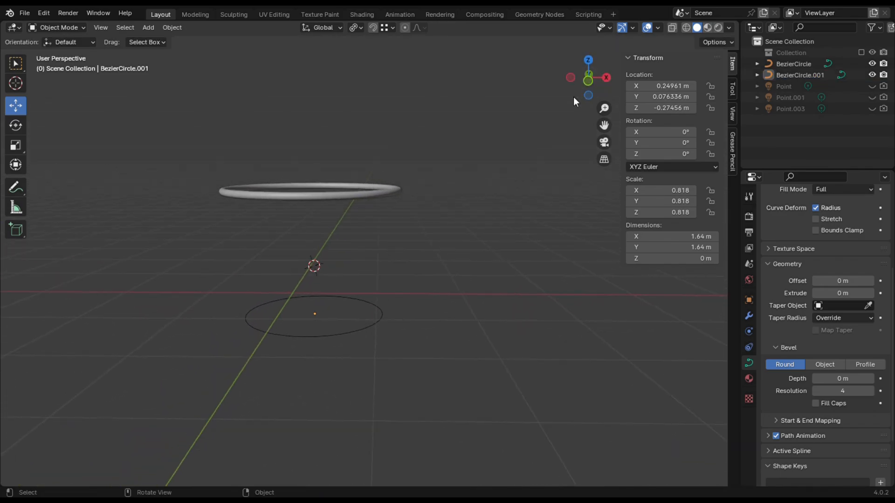
Give the lower Bezier circle a round bevel with a depth of 0.04 m
click(371, 327)
drag(591, 88, 590, 79)
click(871, 382)
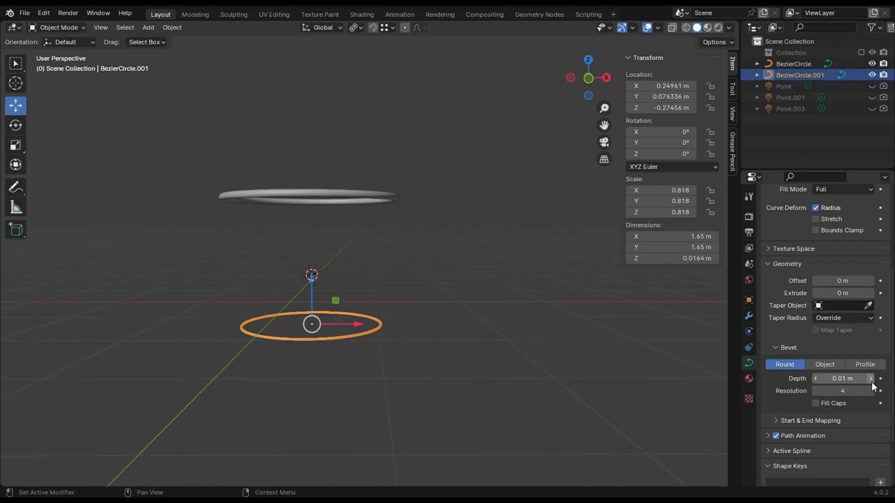
click(872, 382)
click(871, 383)
click(871, 382)
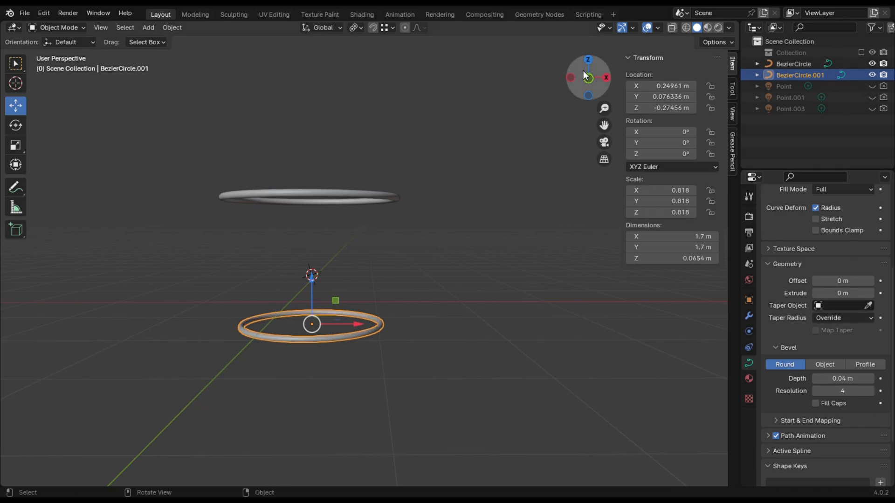
mouse_move(583, 71)
mouse_down()
mouse_move(588, 91)
mouse_move(586, 75)
mouse_up()
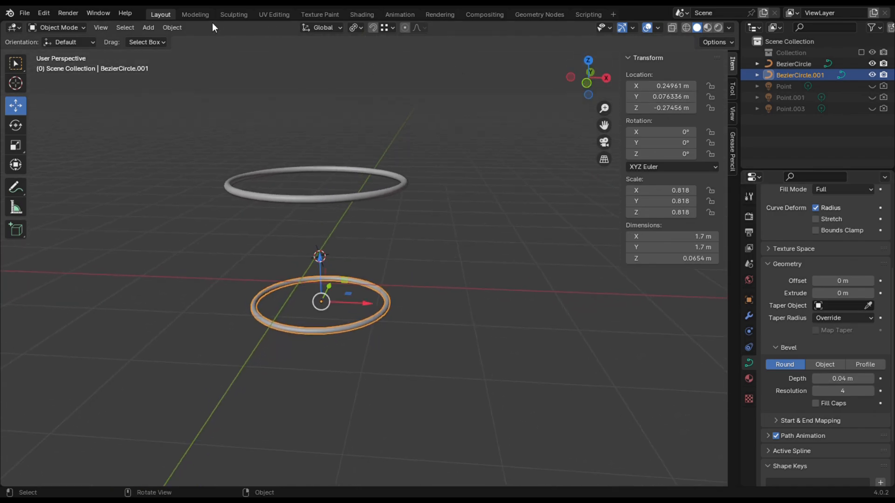
click(399, 137)
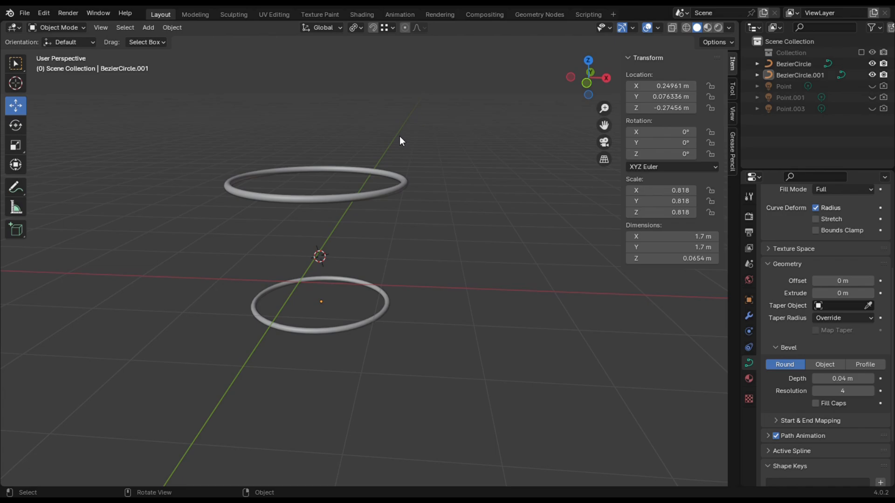
Add a mesh circle and lower it about 0.57 m along Z to the level of the lower ring
click(147, 29)
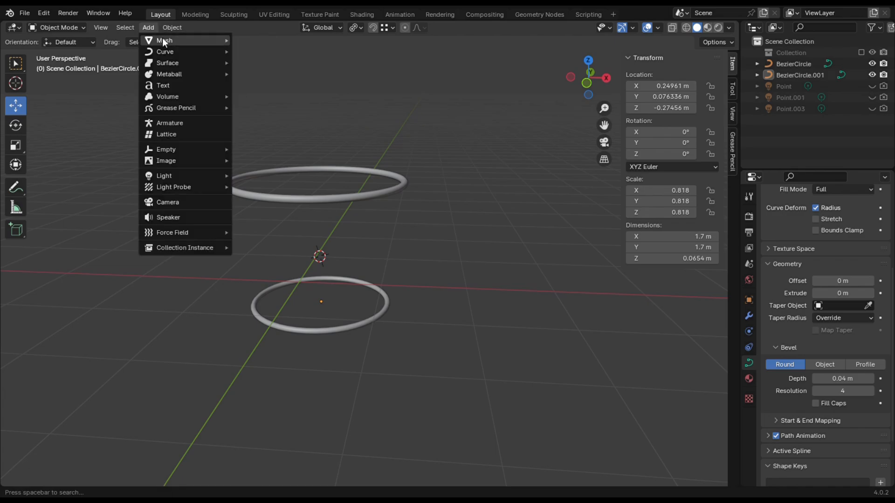
mouse_move(162, 39)
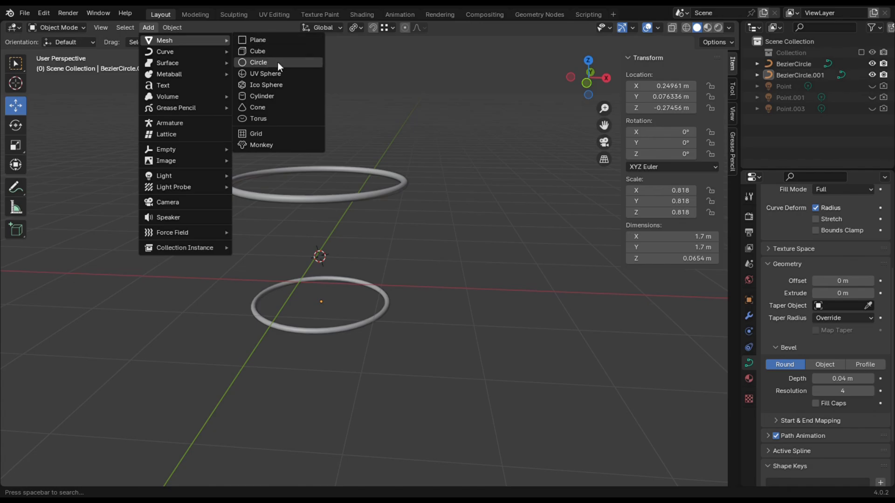
click(291, 63)
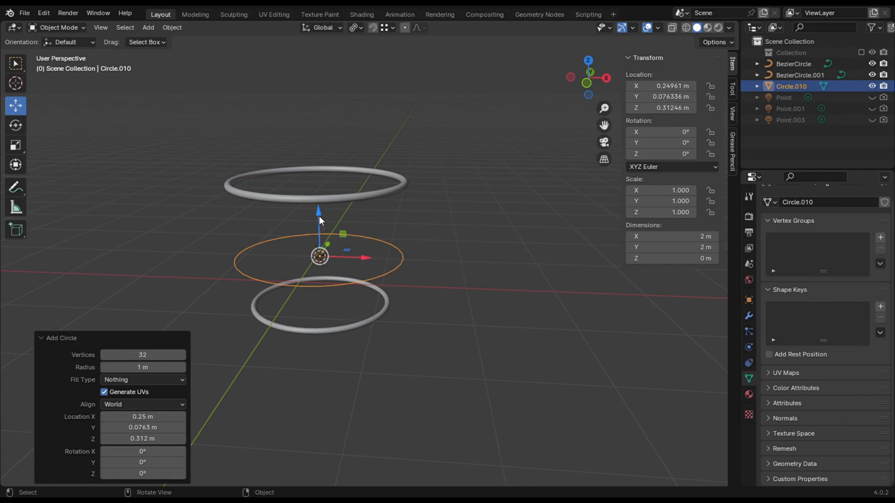
drag(319, 216, 324, 267)
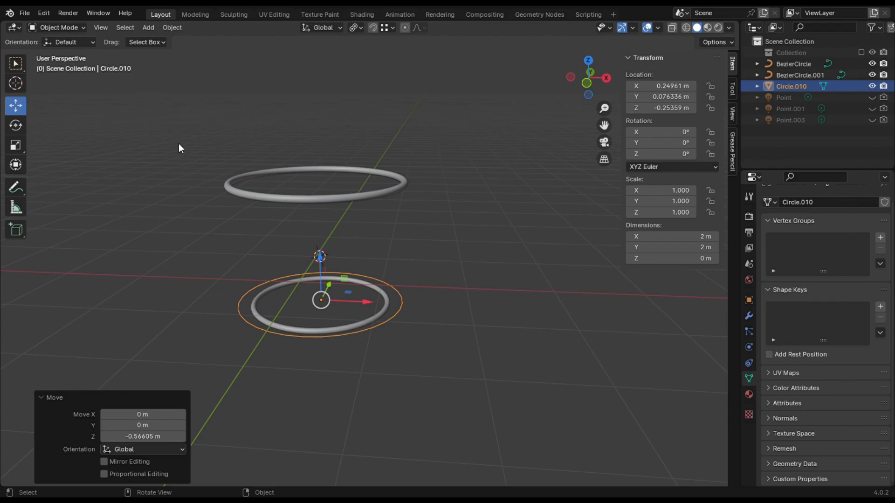
Convert the new circle to a mesh and fill its vertices with a face in Edit Mode, returning to Object Mode
right_click(396, 314)
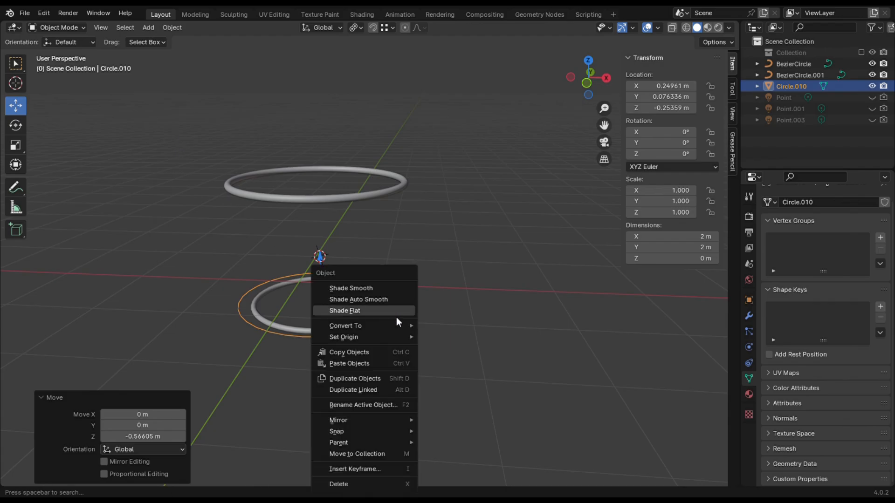
mouse_move(398, 326)
click(448, 338)
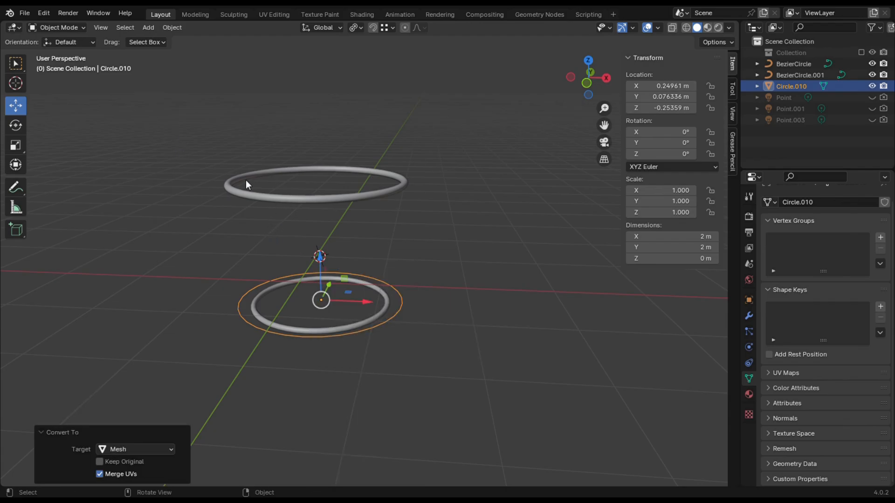
click(78, 27)
click(66, 51)
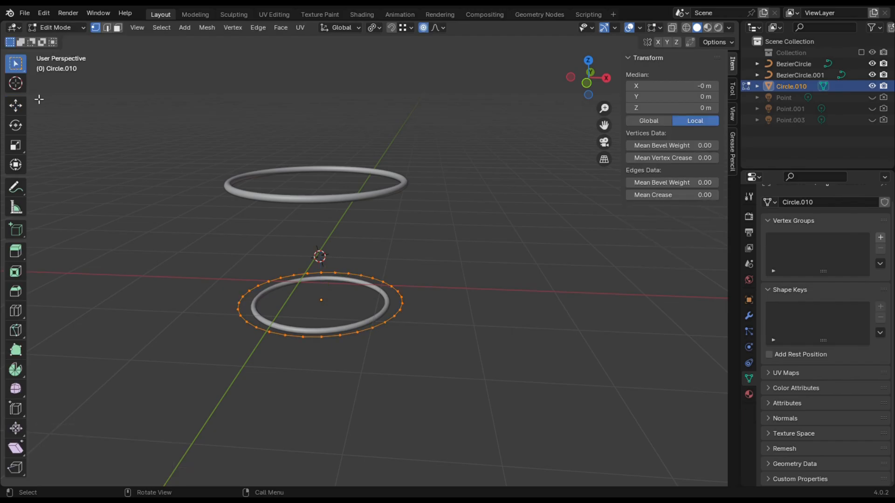
key(f)
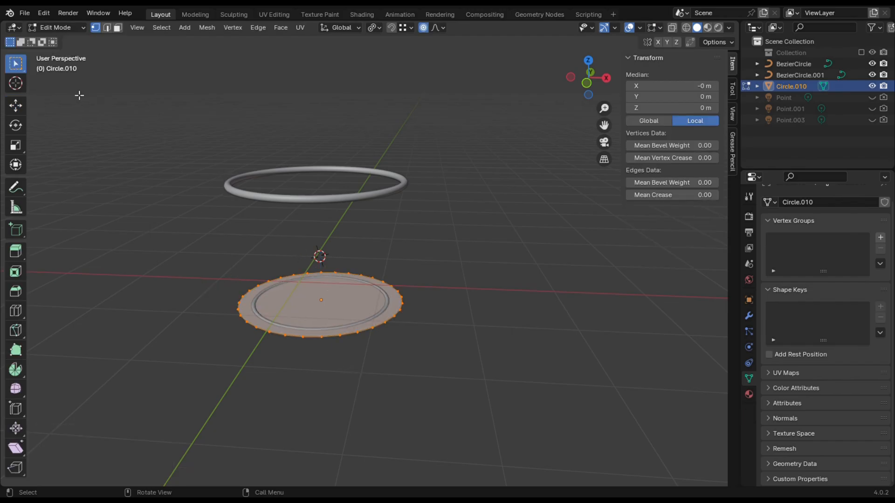
click(74, 29)
click(53, 41)
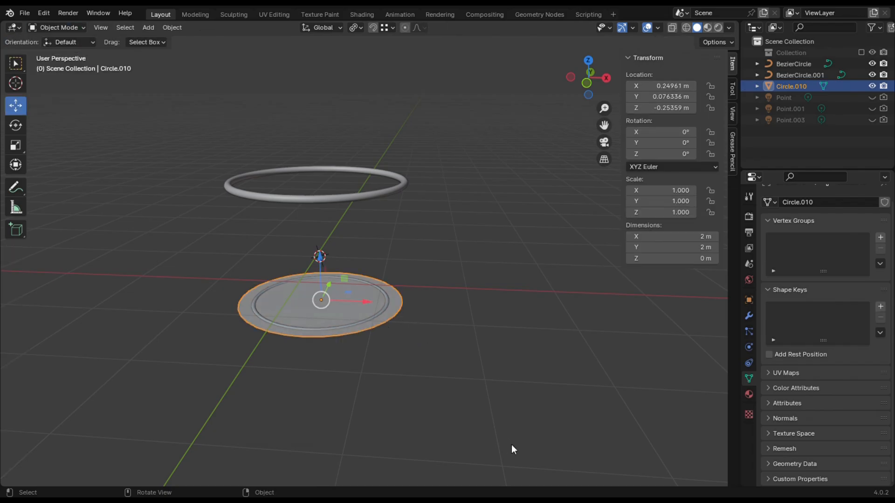
Scale the filled disc to about 0.816 and lower it to about -0.278 m in Z so it sits inside the lower ring
scroll(458, 368, up, 4)
key(s)
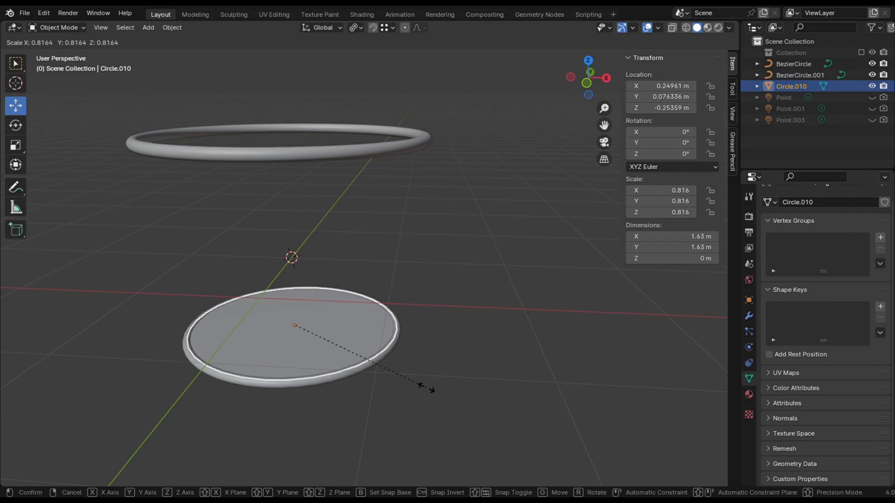
click(425, 388)
mouse_move(581, 94)
mouse_down()
mouse_move(569, 154)
mouse_move(583, 92)
mouse_up()
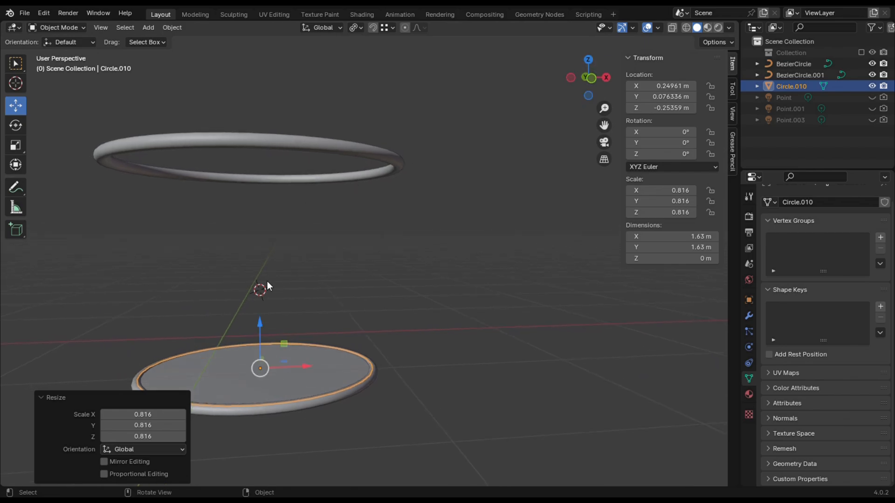
drag(260, 323, 263, 334)
click(427, 322)
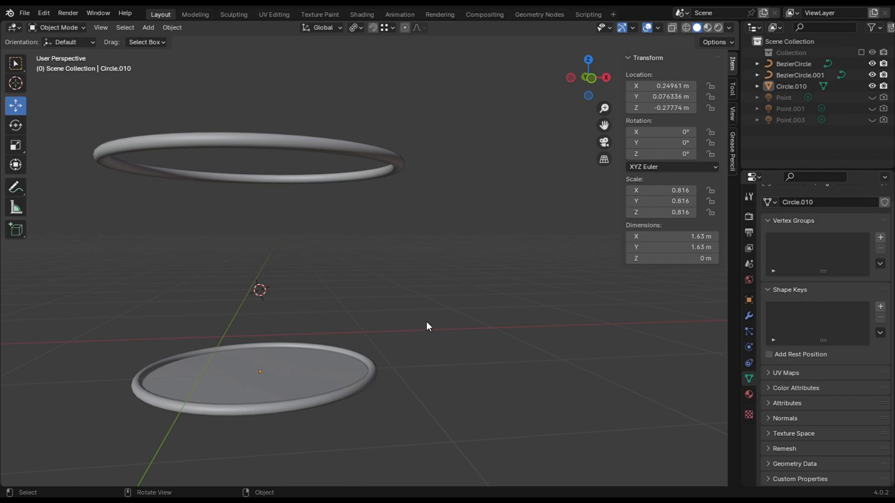
drag(589, 75, 281, 70)
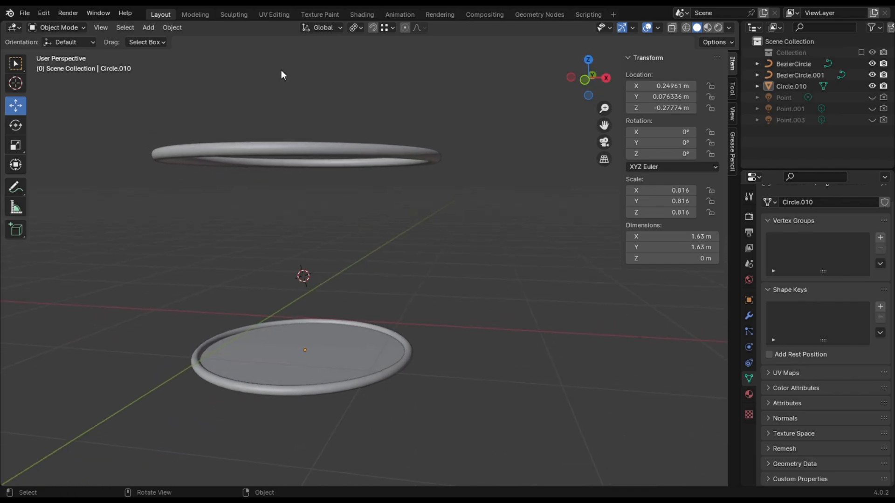
Add a third Bezier circle with a 1 m radius between the upper ring and the disc
scroll(287, 173, down, 2)
click(148, 28)
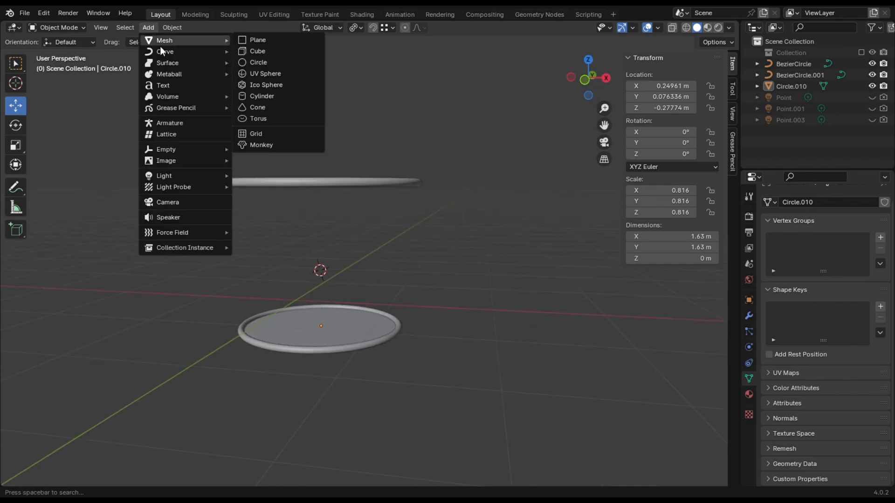
mouse_move(181, 53)
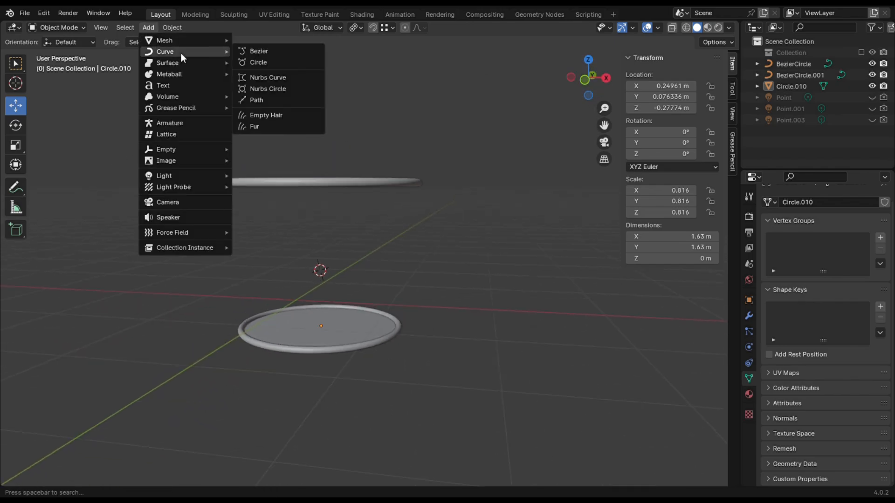
click(266, 61)
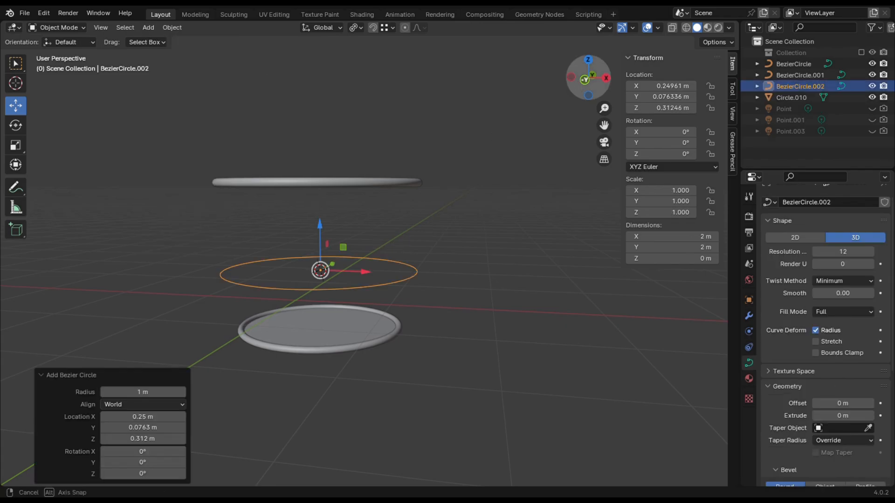
drag(587, 78, 599, 74)
In Edit Mode, raise two opposite control points of the third circle about 0.93 m along Z to the upper ring
click(79, 28)
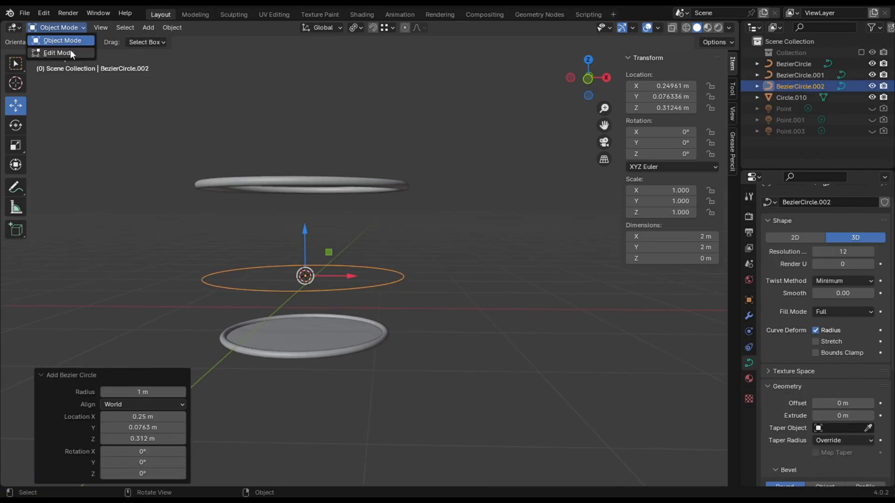
click(70, 49)
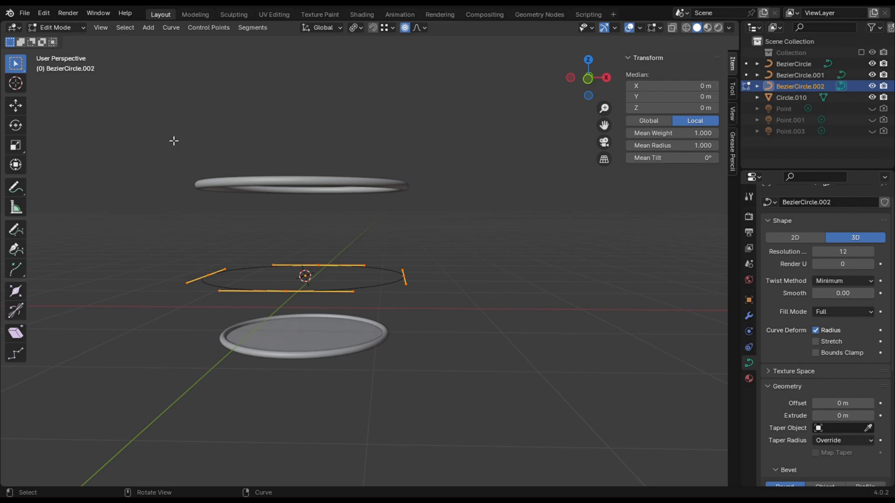
click(403, 276)
shift+click(214, 279)
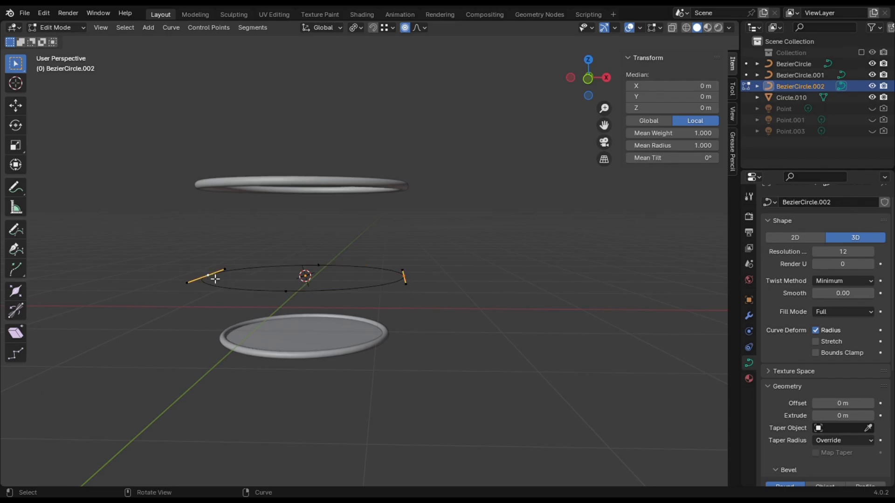
key(g)
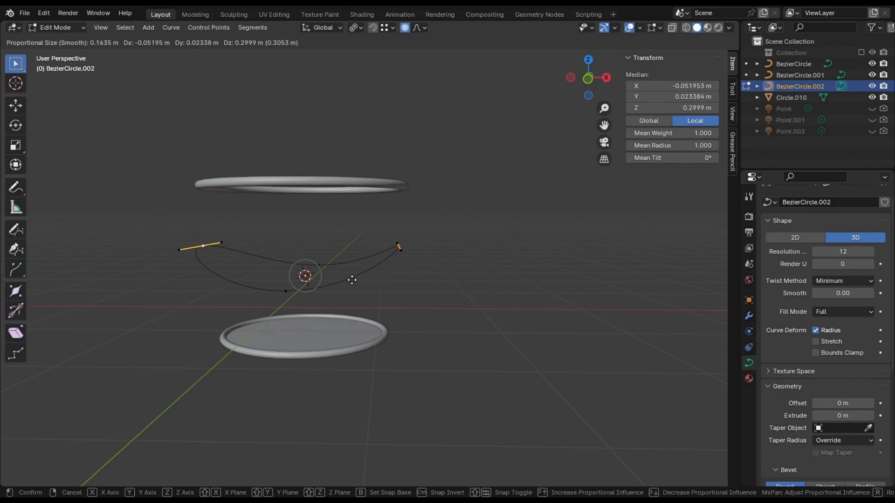
key(z)
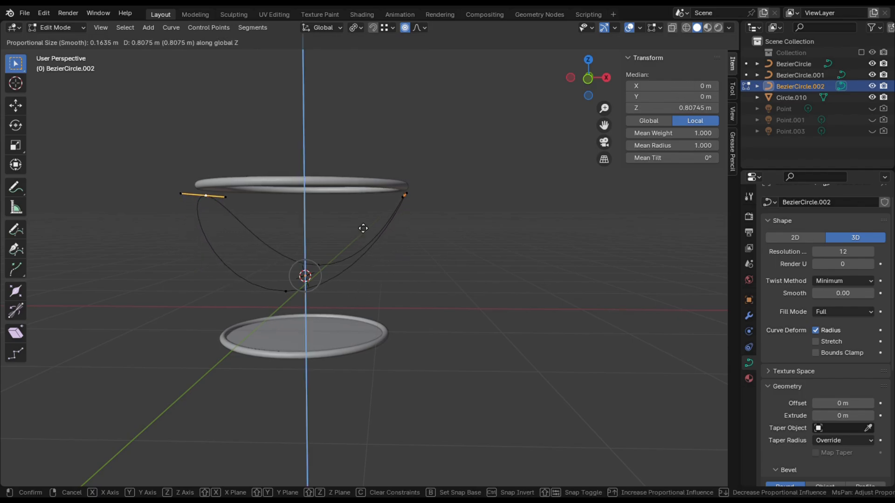
click(363, 219)
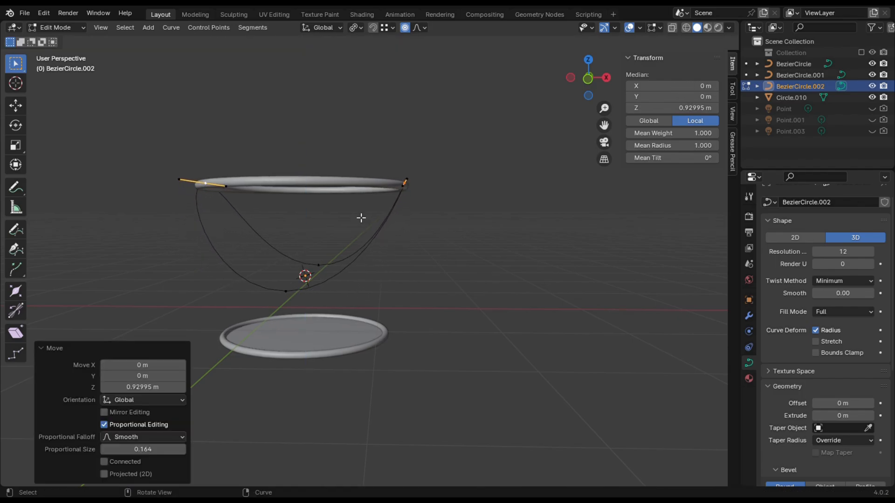
Move the two remaining control points down about 0.6 m onto opposite sides of the lower ring, with proportional editing off
drag(589, 77, 622, 135)
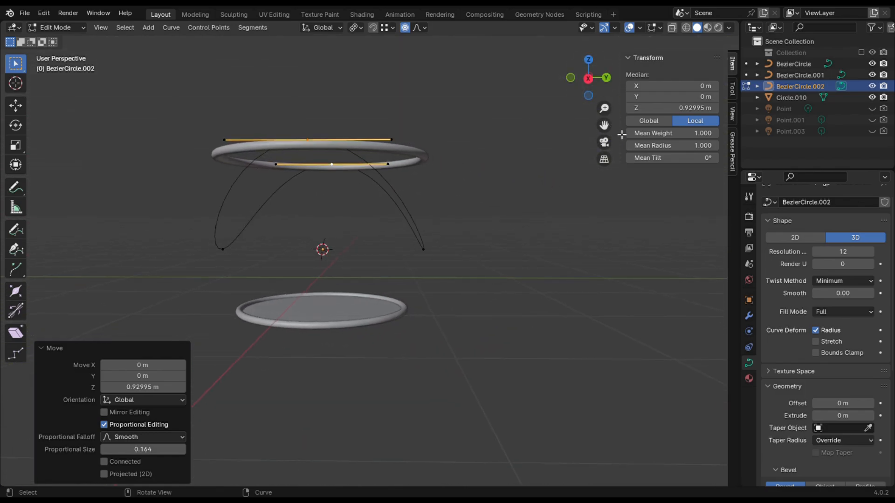
click(429, 256)
key(g)
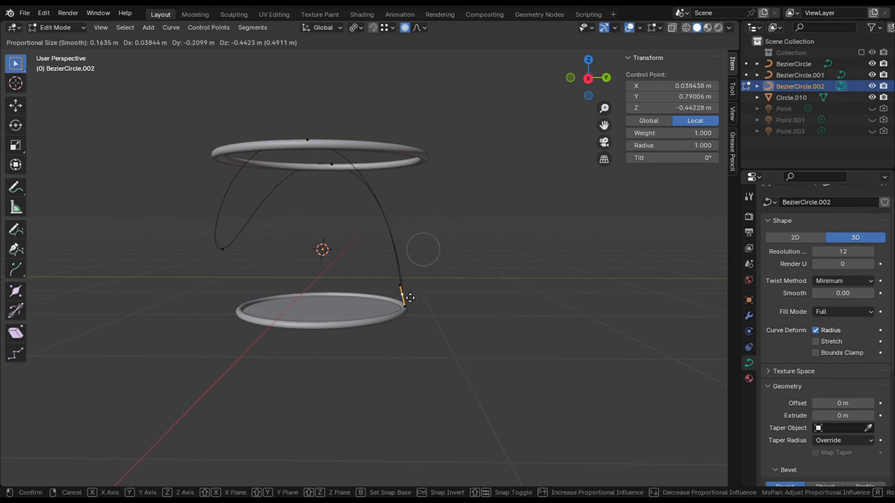
key(Escape)
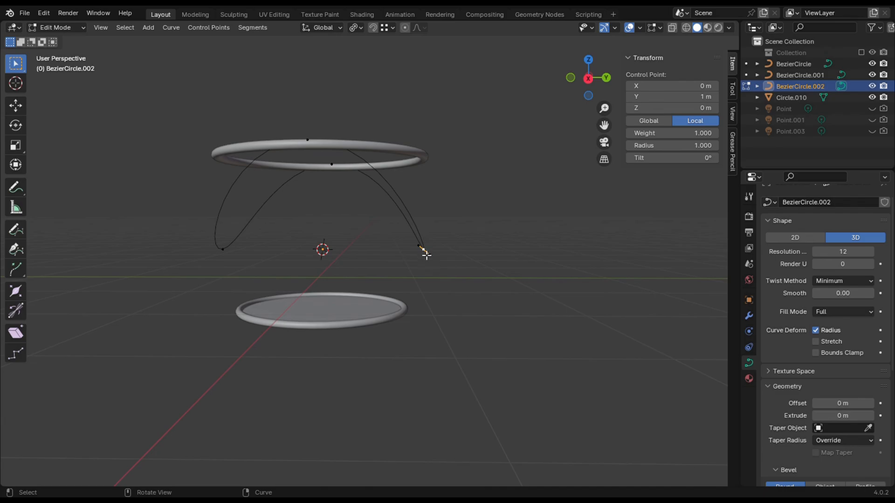
key(g)
click(403, 313)
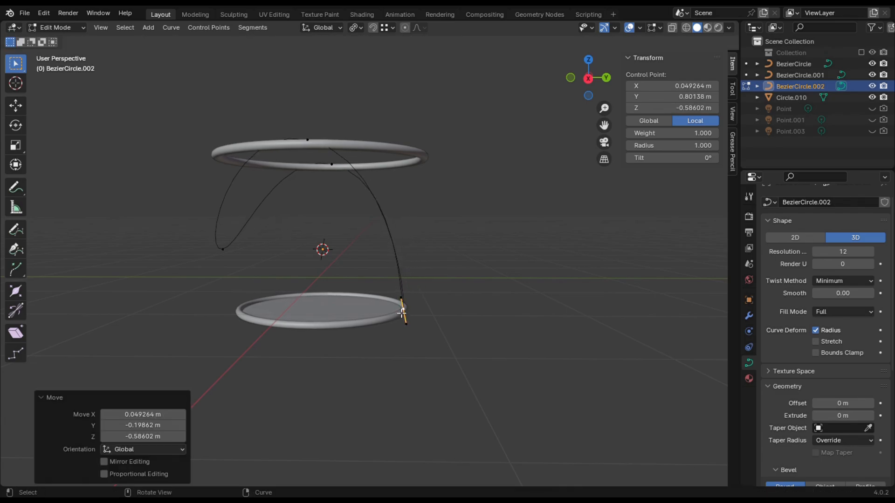
click(223, 250)
key(g)
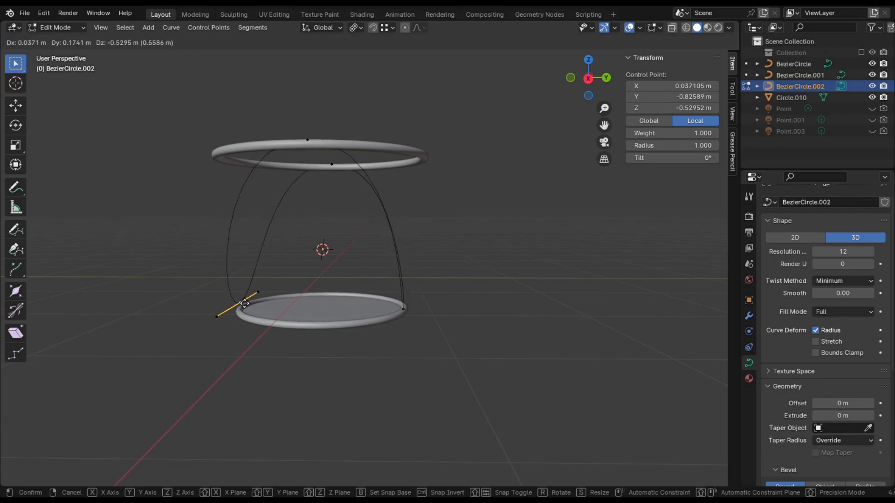
click(247, 312)
Give the curved circle a round bevel with a depth of 0.01 m and return to Object Mode
drag(597, 80, 504, 86)
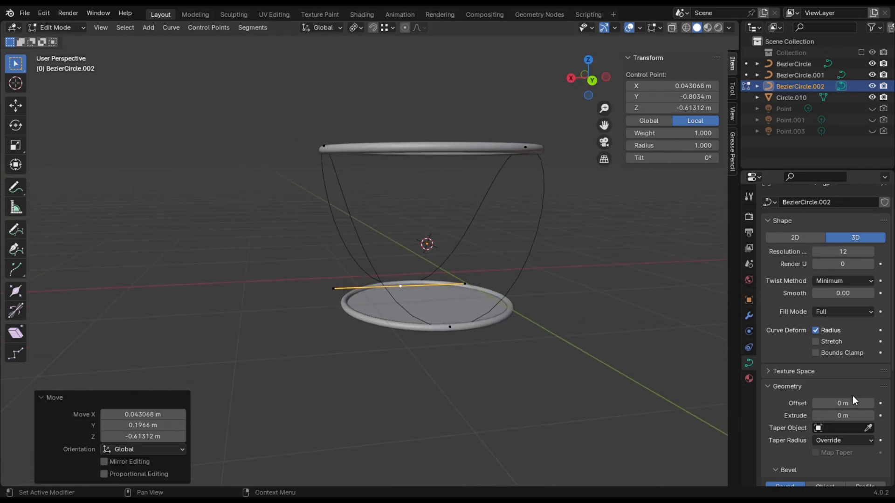
scroll(867, 404, down, 4)
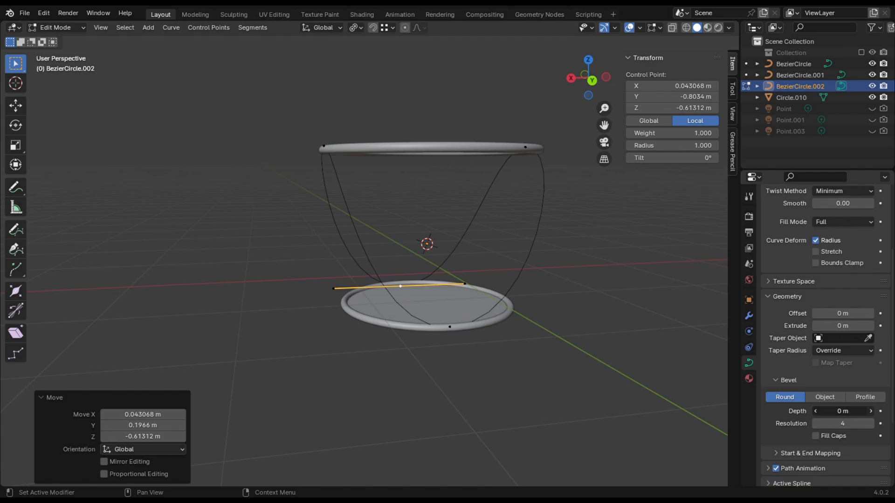
click(871, 411)
click(871, 412)
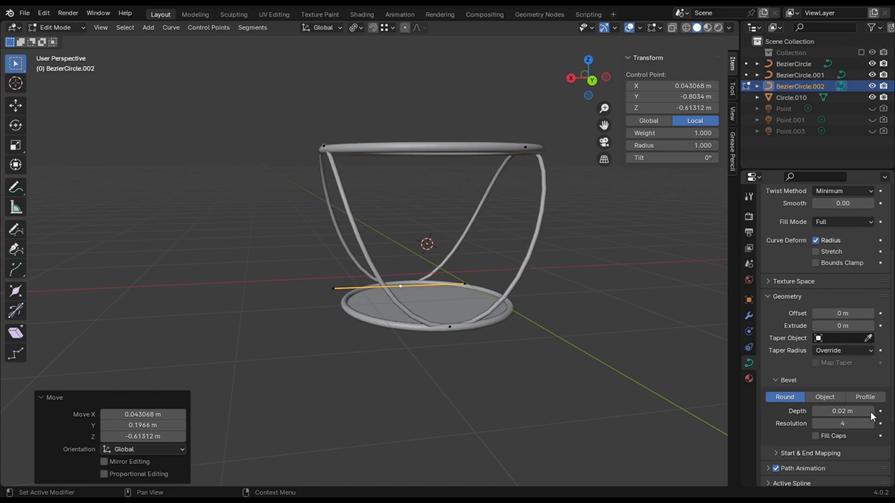
click(816, 411)
click(617, 321)
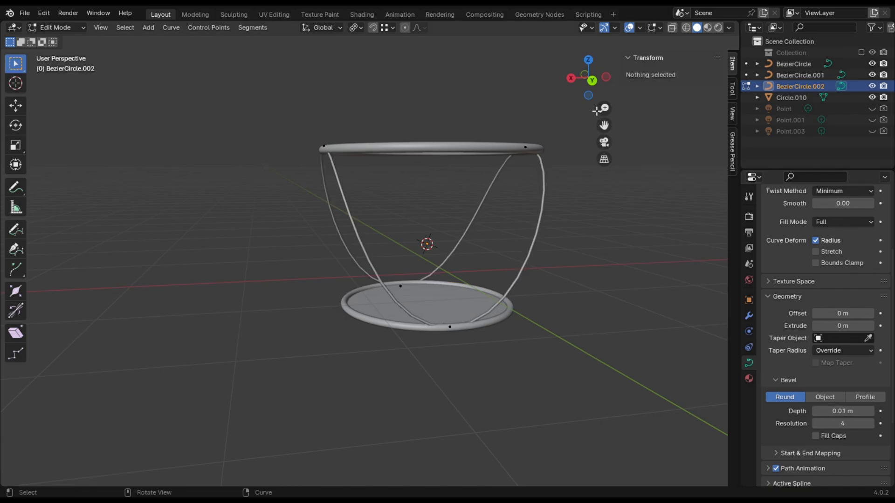
drag(588, 77, 284, 97)
click(56, 28)
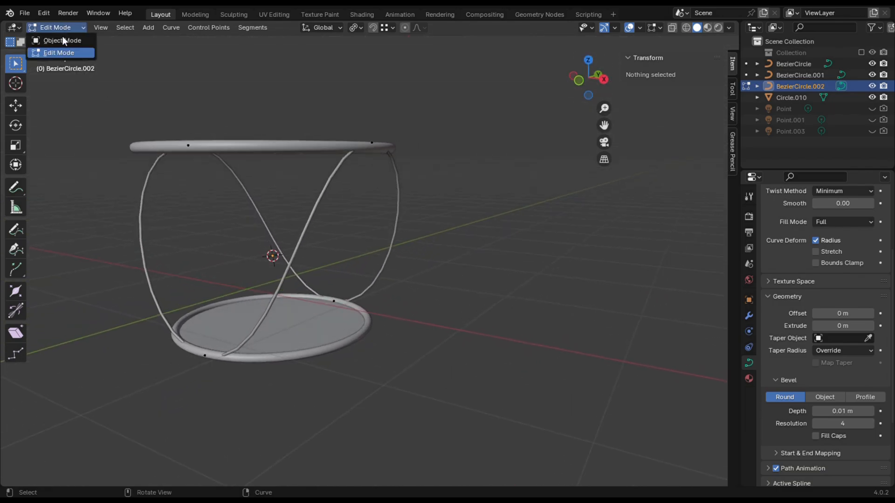
click(61, 38)
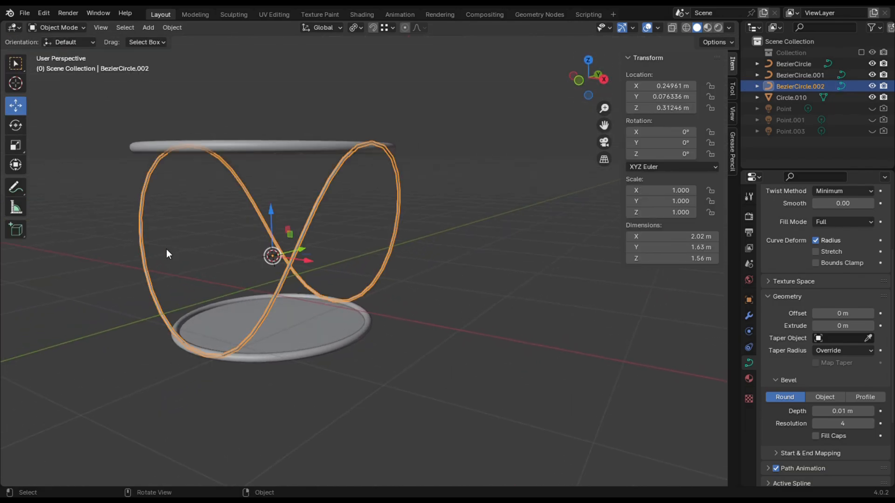
Duplicate the curved circle in place and rotate the copy about 26.1° around Z
click(18, 132)
drag(578, 83, 597, 93)
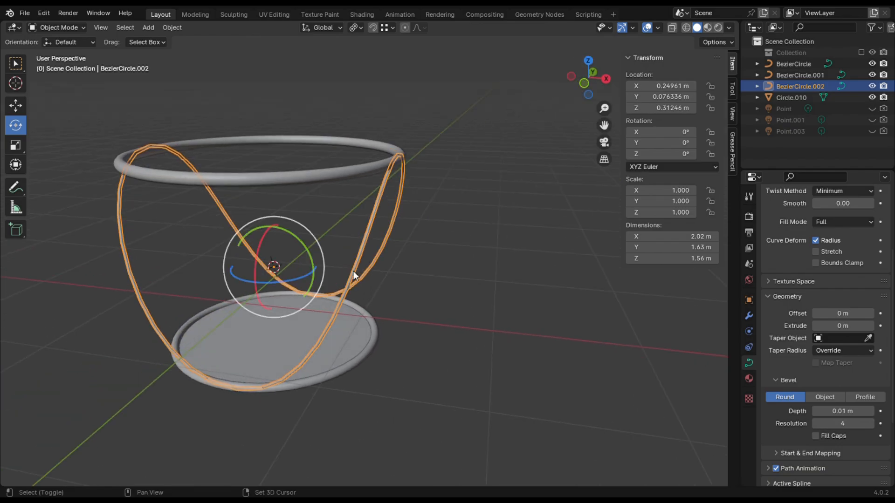
key(shift+d)
right_click(375, 267)
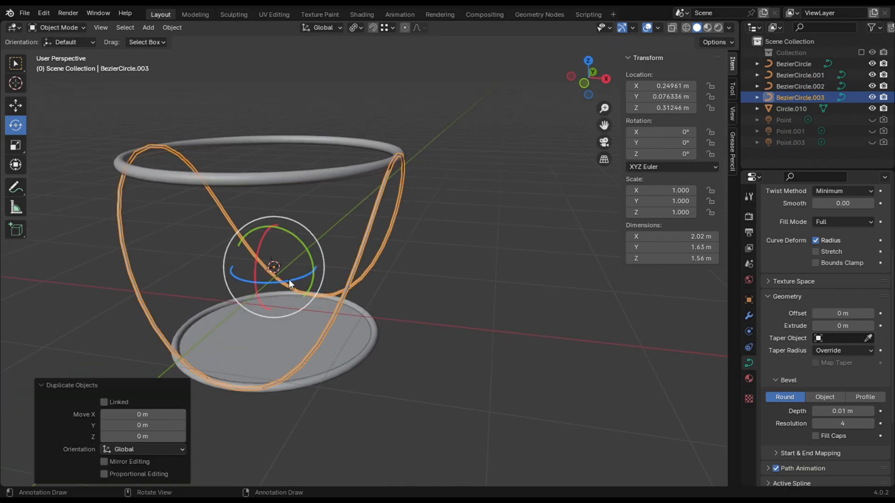
drag(289, 279, 310, 274)
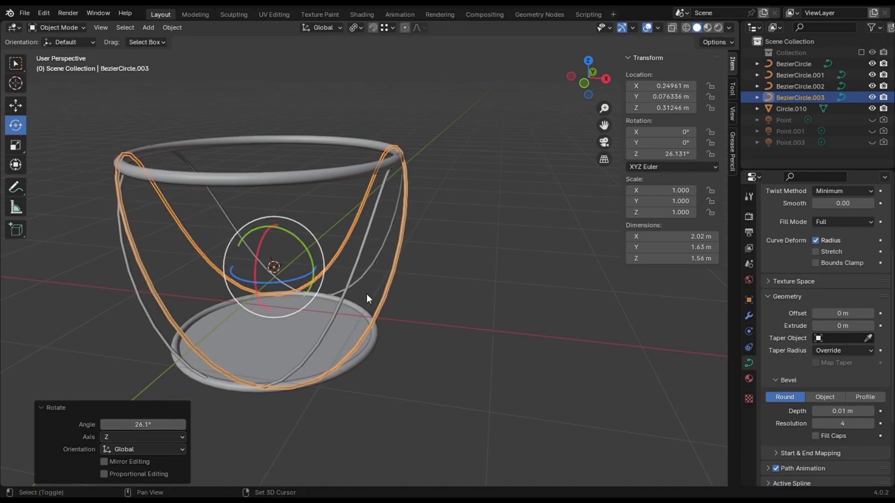
Add six more in-place copies of the curve, rotating each one further around Z up to about 103.7°
key(shift+d)
right_click(336, 289)
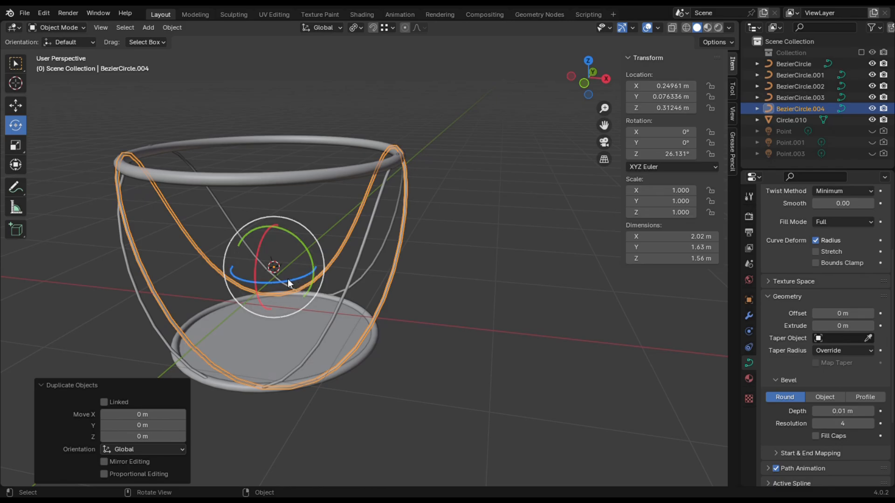
mouse_move(287, 278)
mouse_down()
mouse_move(316, 279)
mouse_move(286, 282)
mouse_move(293, 282)
mouse_up()
key(shift+d)
right_click(333, 281)
key(shift+d)
right_click(311, 279)
key(shift+d)
right_click(340, 278)
key(shift+d)
right_click(317, 277)
key(shift+d)
right_click(299, 280)
Add three more in-place copies of the curve, rotating each further around Z up to about 138°
drag(587, 71, 586, 81)
key(shift+d)
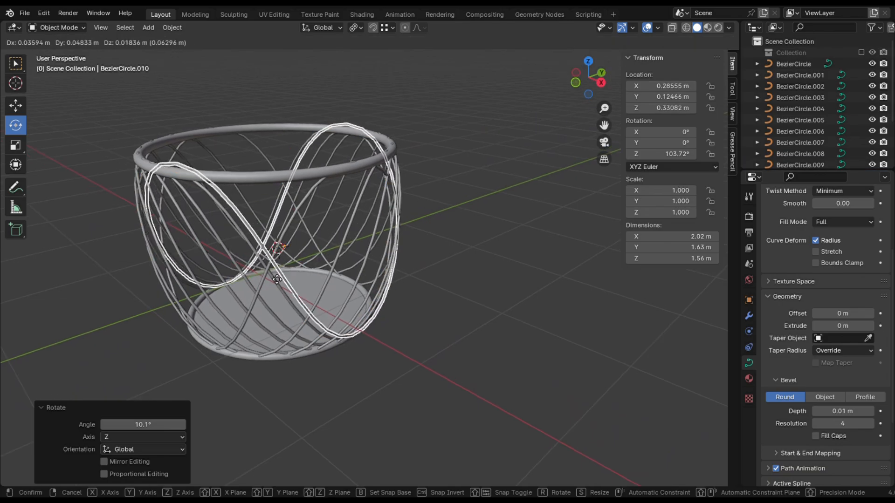
right_click(275, 266)
drag(273, 265, 292, 262)
key(shift+d)
right_click(281, 264)
key(shift+d)
right_click(282, 271)
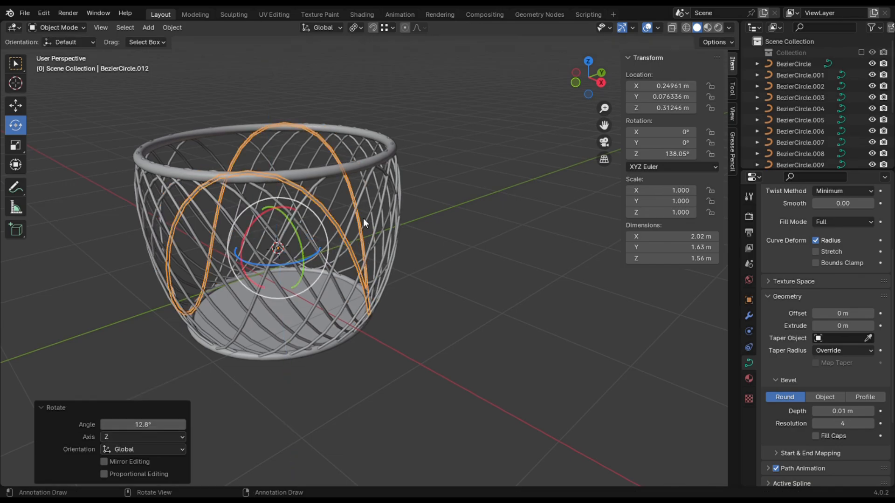
Duplicate the last strand in place and rotate the copy about 14° around Z
drag(588, 79, 562, 81)
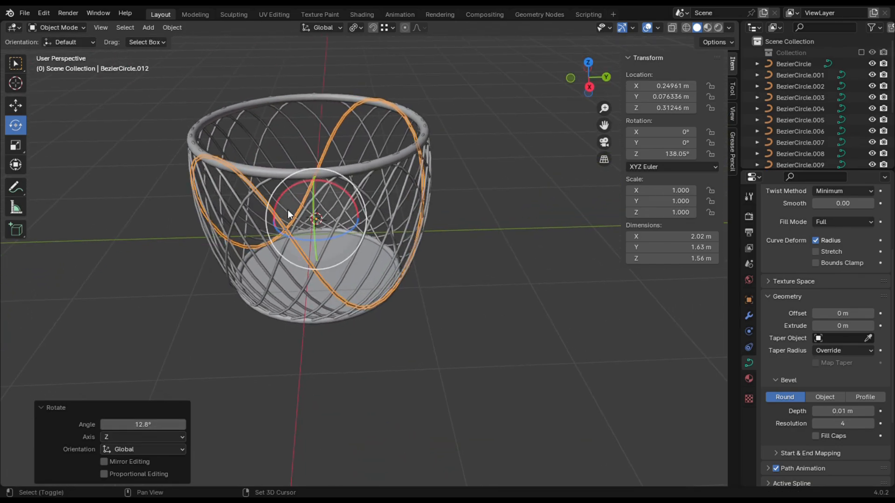
key(shift+d)
right_click(299, 222)
key(r)
key(z)
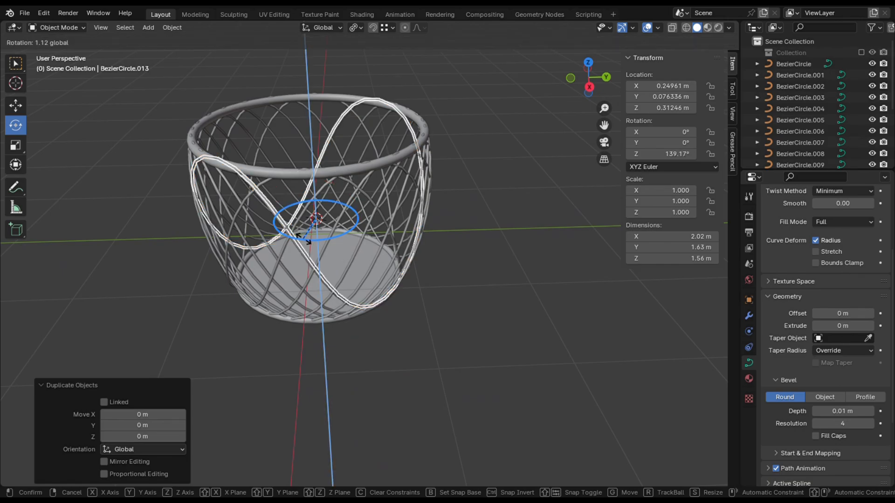
click(309, 236)
Duplicate the newest strand in place and rotate the copy around Z to about 170.1°
key(shift+d)
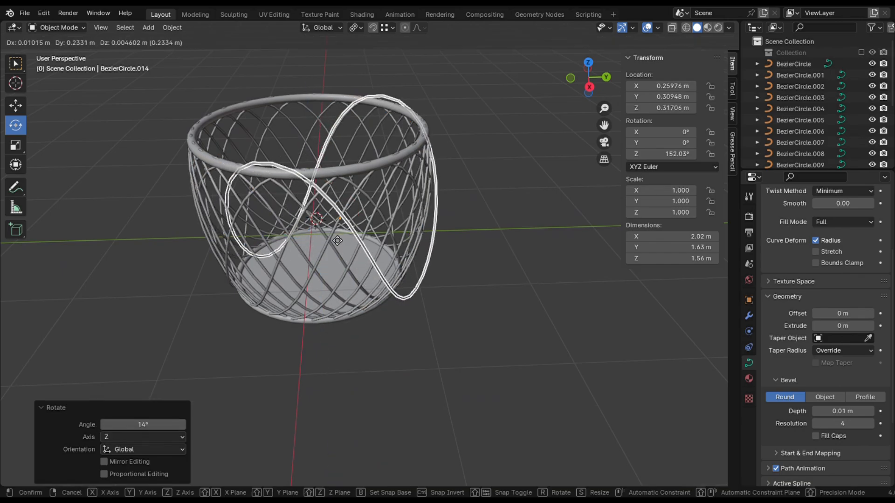
right_click(329, 236)
key(r)
key(z)
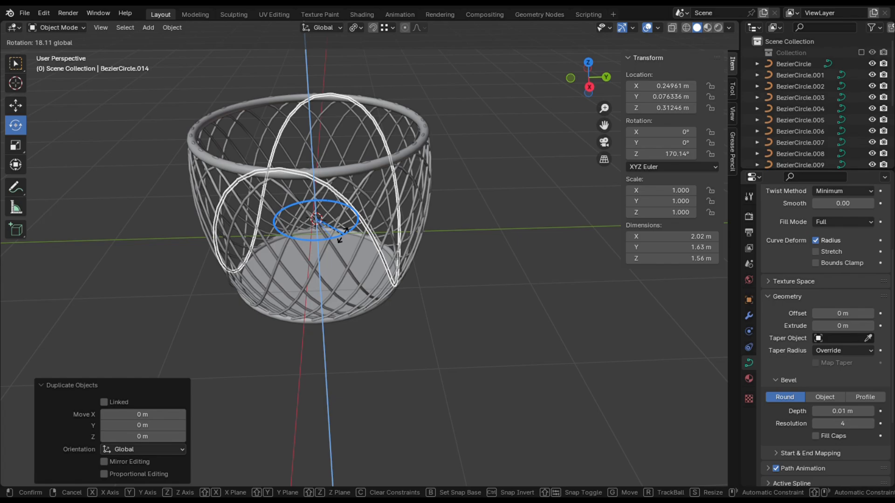
click(343, 235)
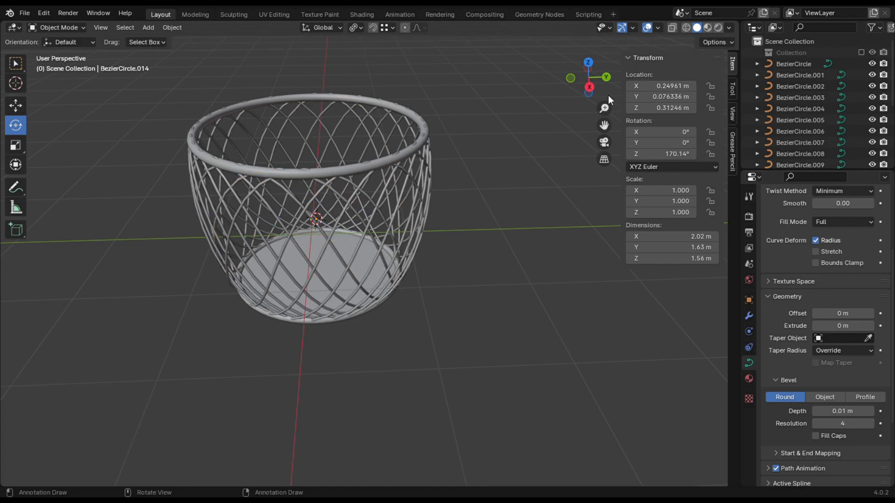
Rotate the original unrotated strand to about 4.2° around Z to even out the weave spacing
mouse_move(589, 77)
mouse_down()
mouse_move(560, 79)
mouse_move(485, 178)
mouse_up()
click(374, 242)
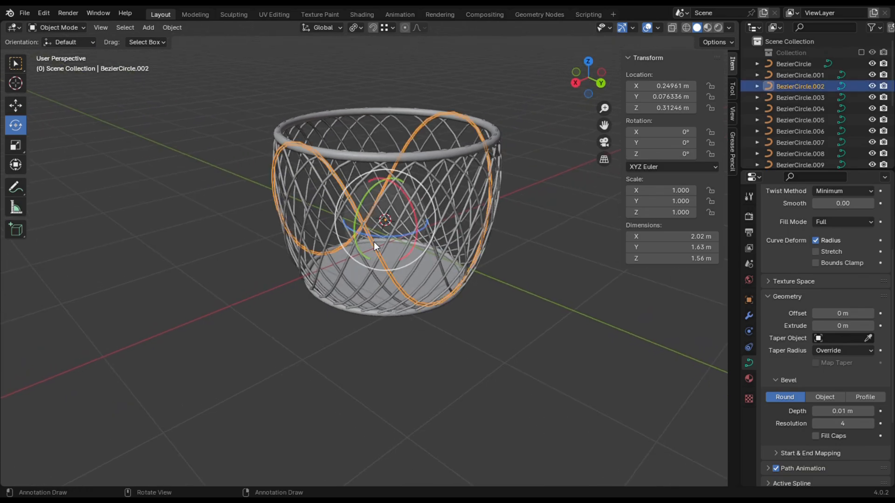
drag(377, 237, 403, 245)
click(455, 297)
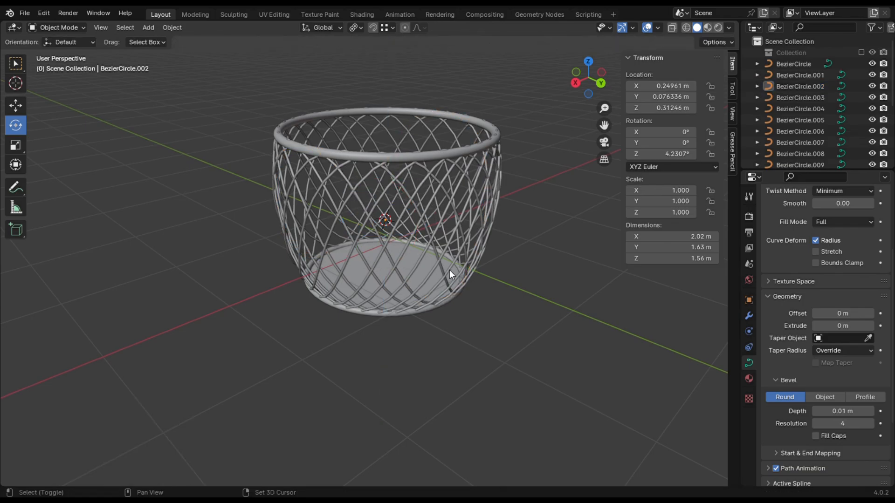
Duplicate the original strand in place and rotate the copy to about 18.5° around Z to fill the gap
click(378, 238)
key(shift+d)
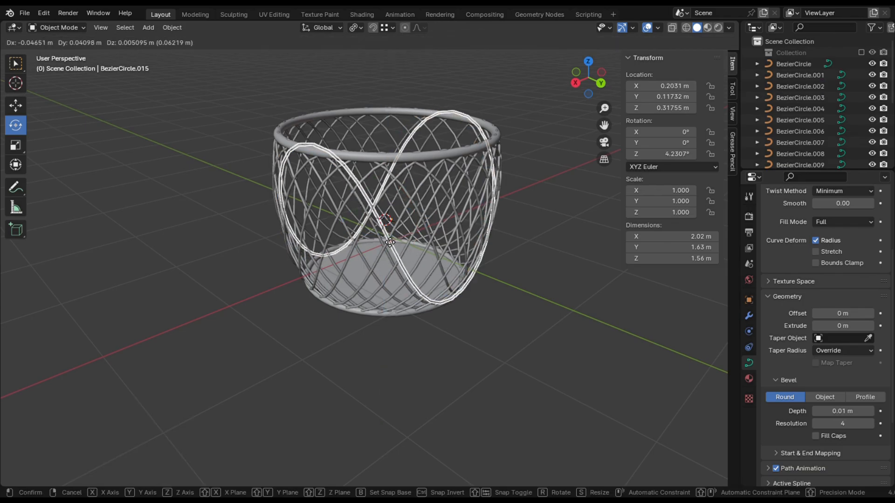
right_click(382, 237)
drag(386, 236, 418, 245)
click(503, 304)
Adjust the rotation of the first duplicated strand to about 30.1° around Z to even out the gap beside it
drag(583, 96, 485, 100)
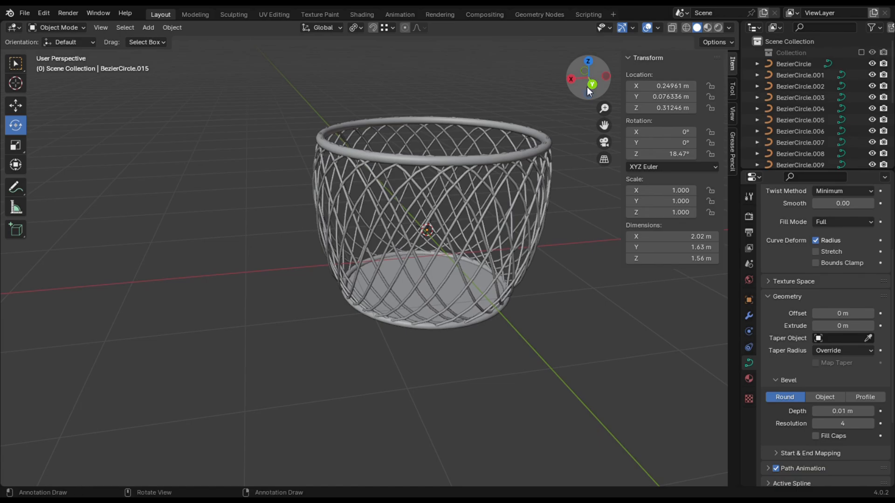
click(418, 262)
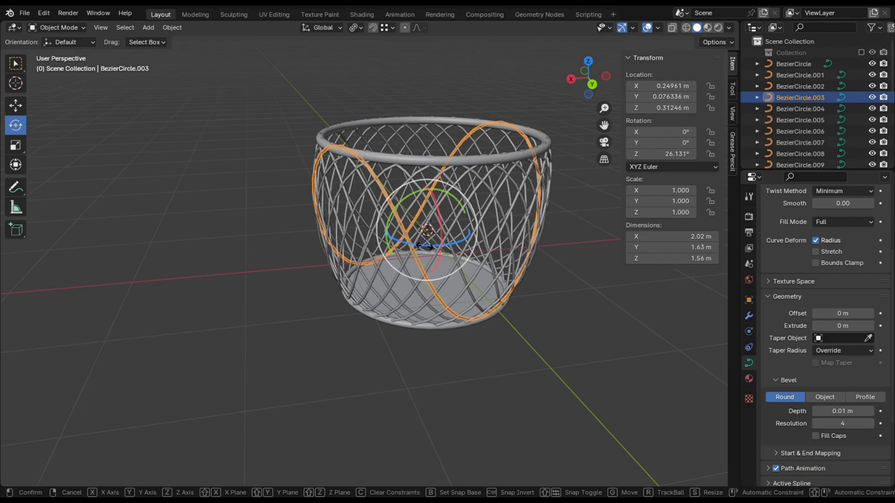
drag(422, 246, 426, 247)
click(564, 322)
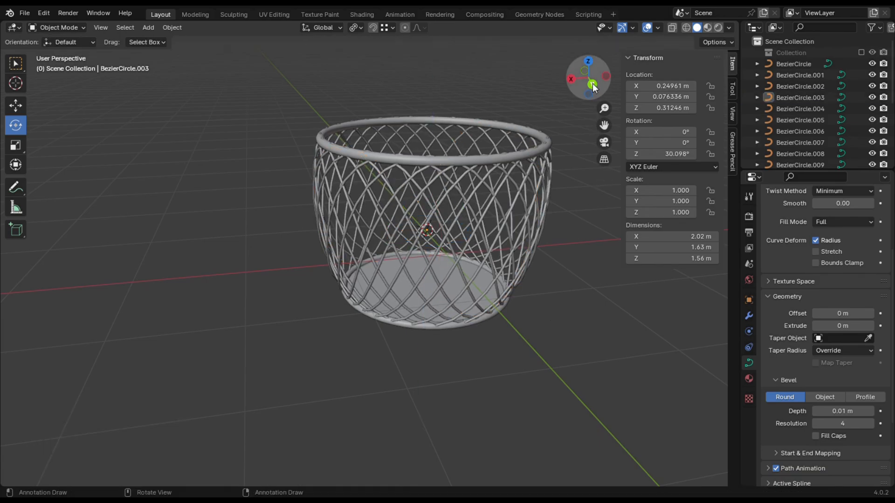
drag(593, 85, 482, 79)
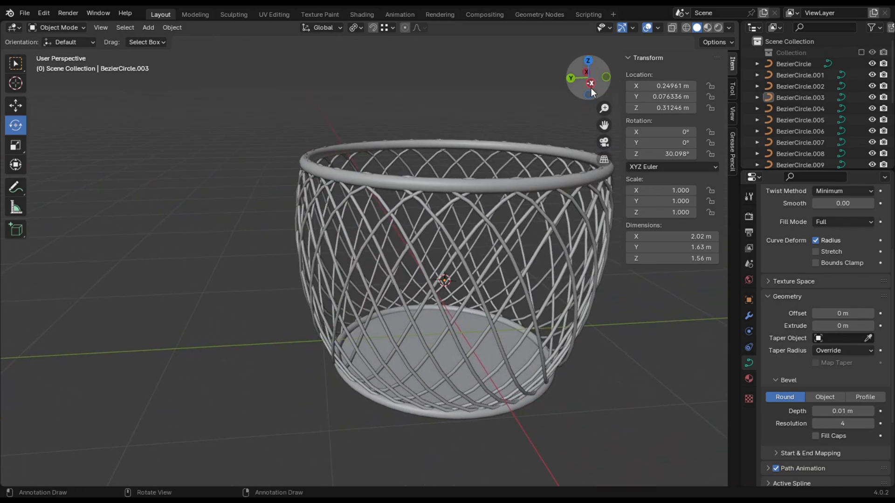
Select all the curves of the basket, including the ring, base and strands, and convert them to meshes
scroll(607, 126, down, 2)
drag(606, 127, 579, 124)
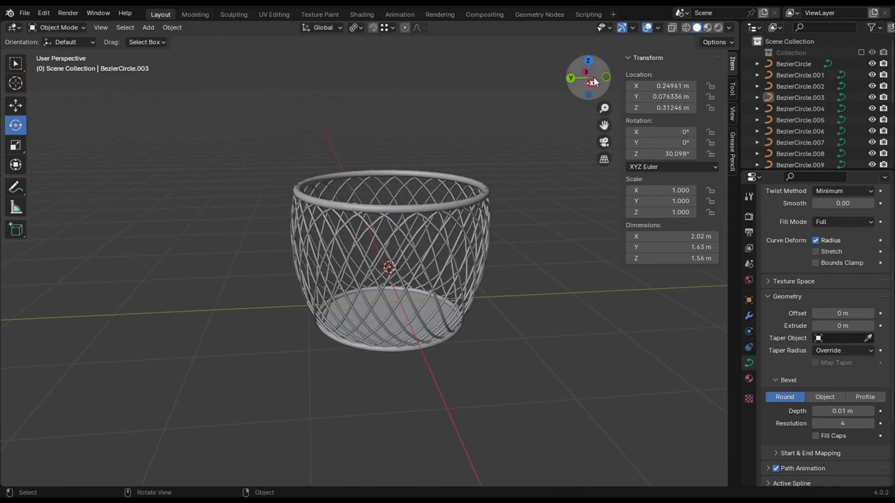
drag(594, 76, 550, 80)
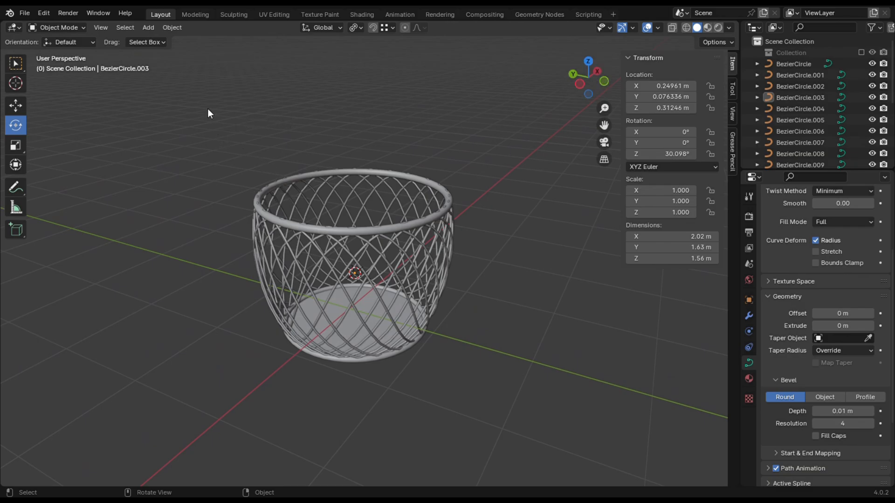
drag(207, 109, 502, 407)
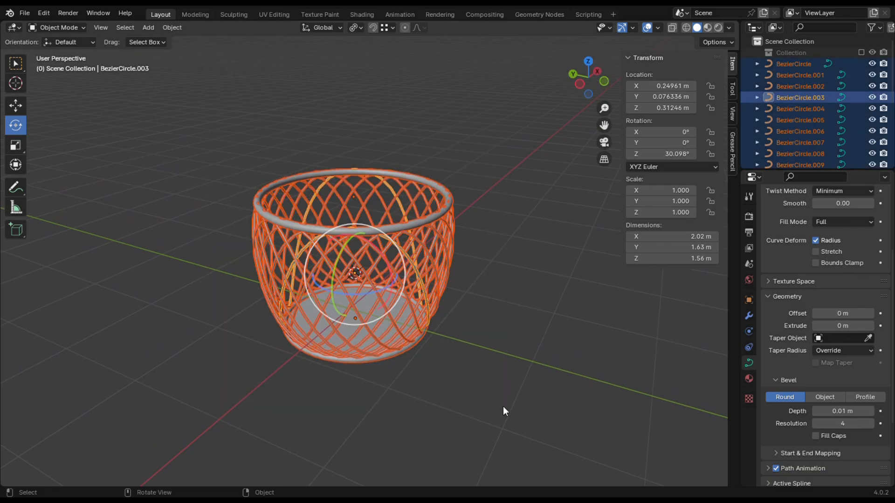
right_click(410, 226)
mouse_move(411, 226)
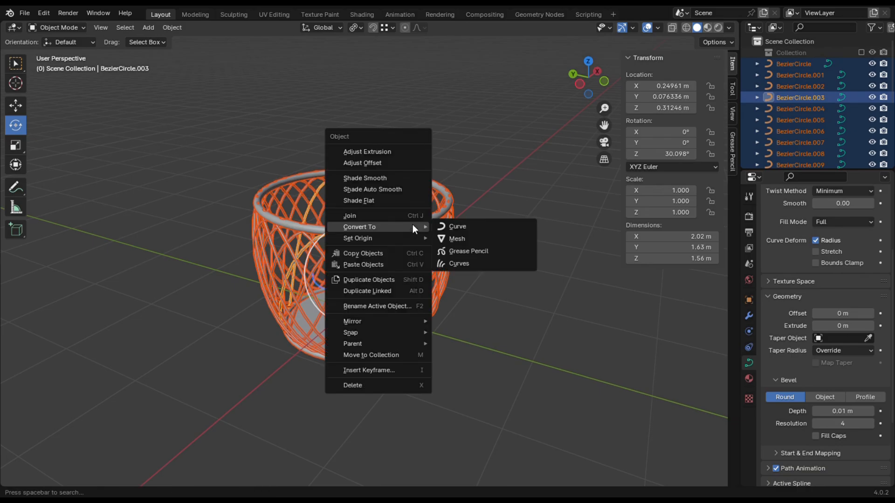
click(465, 239)
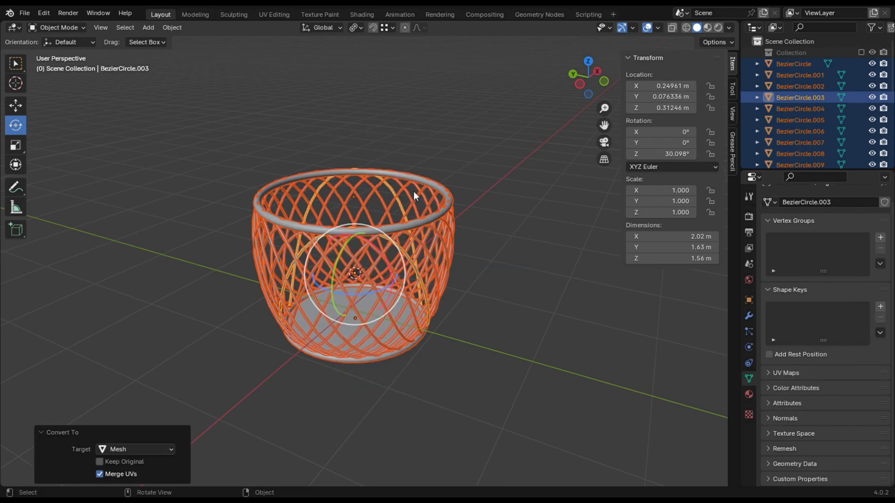
Join all the selected basket meshes into a single object and deselect it
right_click(408, 226)
click(401, 213)
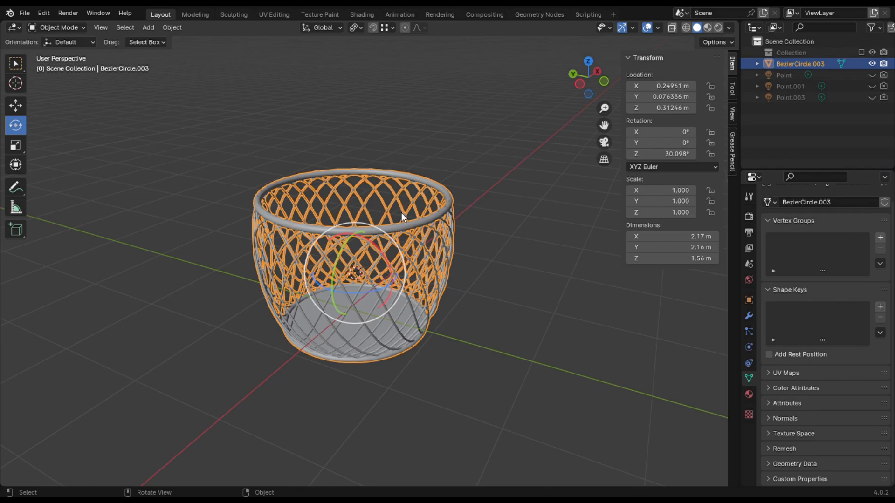
click(508, 228)
click(416, 237)
click(493, 202)
Switch to the Shading workspace and show the basket in rendered viewport shading
mouse_move(594, 88)
mouse_down()
mouse_move(590, 77)
mouse_move(581, 100)
mouse_up()
click(361, 13)
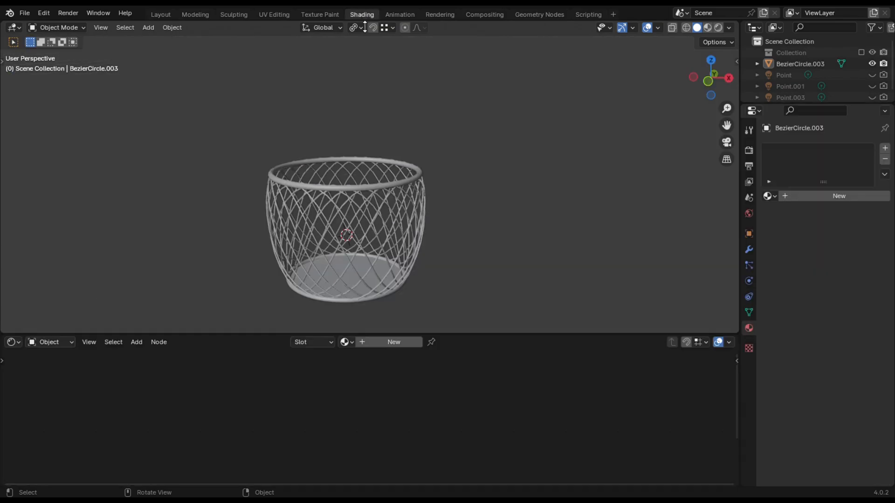
click(718, 26)
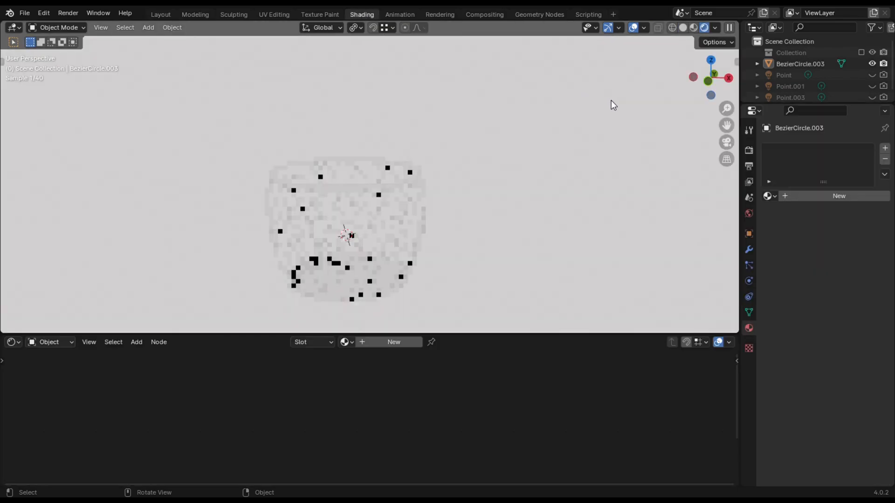
drag(696, 78, 692, 82)
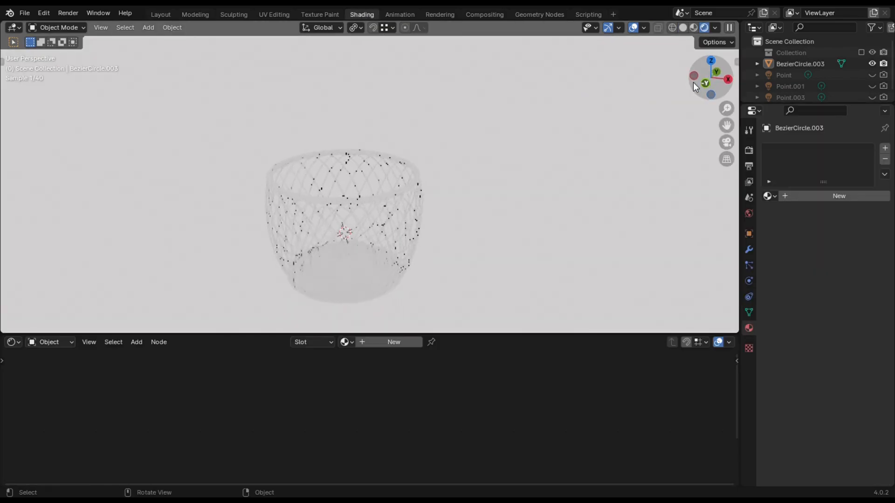
Give the basket a new material with a light pink base color and a roughness of 0.882
click(361, 343)
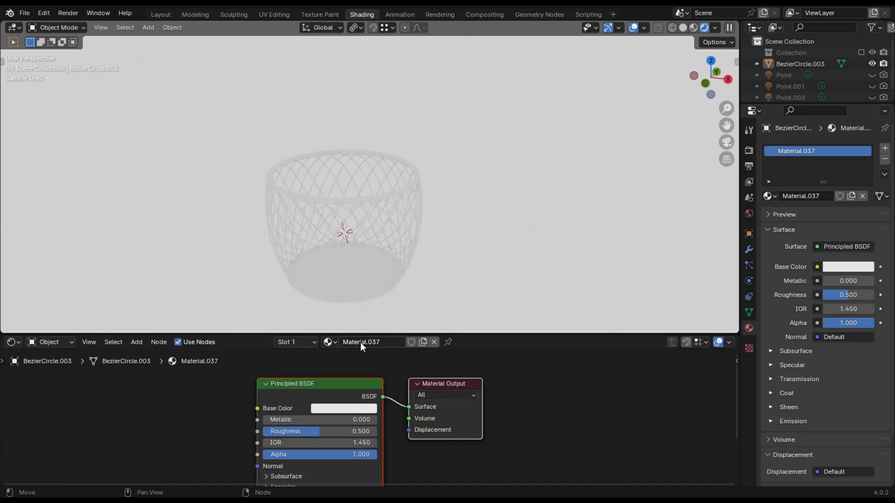
click(330, 409)
click(367, 296)
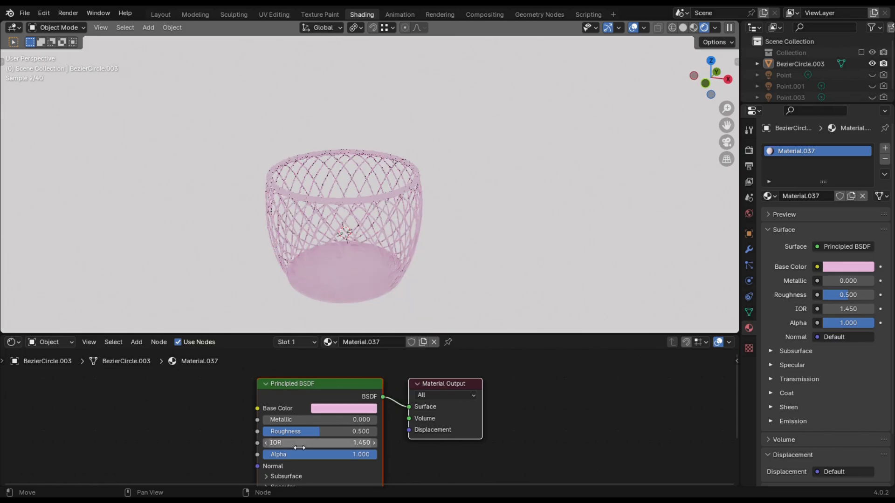
drag(312, 431, 353, 431)
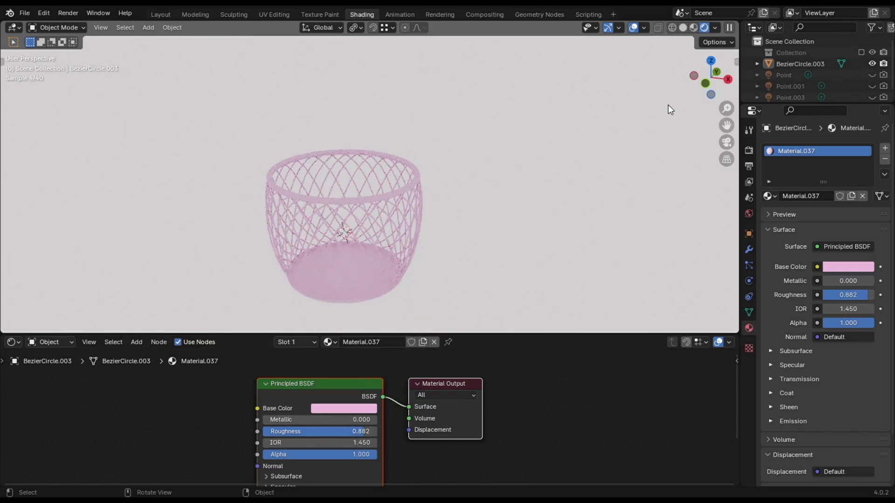
drag(715, 85, 669, 113)
drag(708, 84, 721, 63)
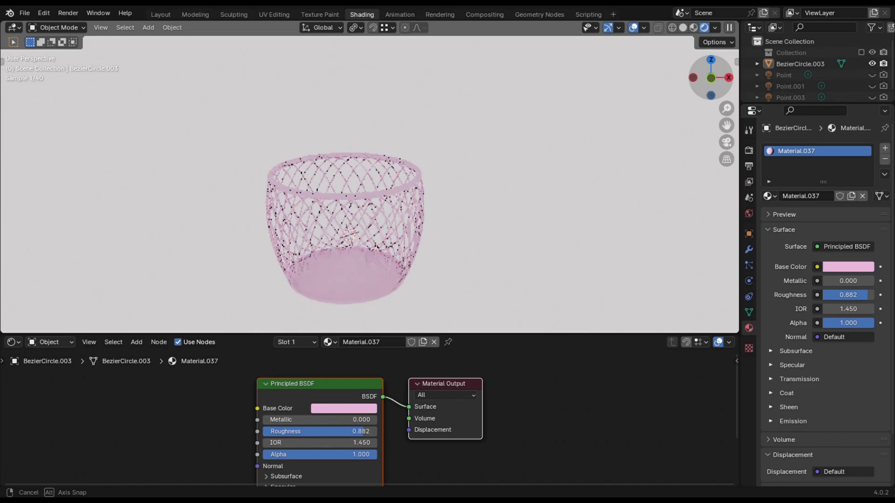